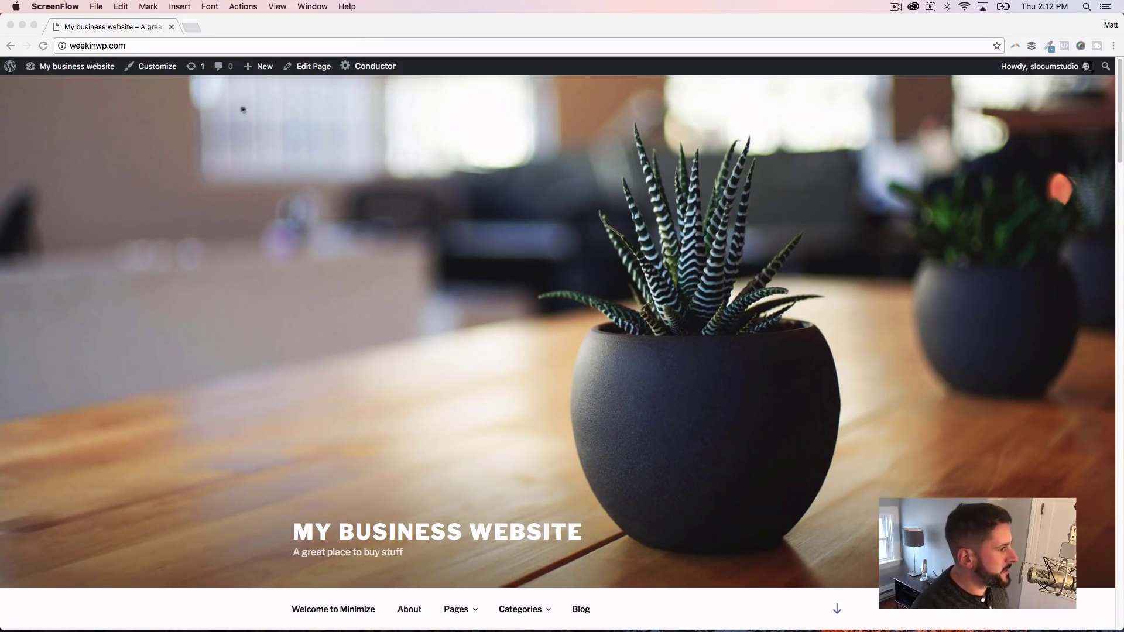
# Examine the home page's full-height header image, navigation menu and the start of its first content section.
pyautogui.click(231, 27)
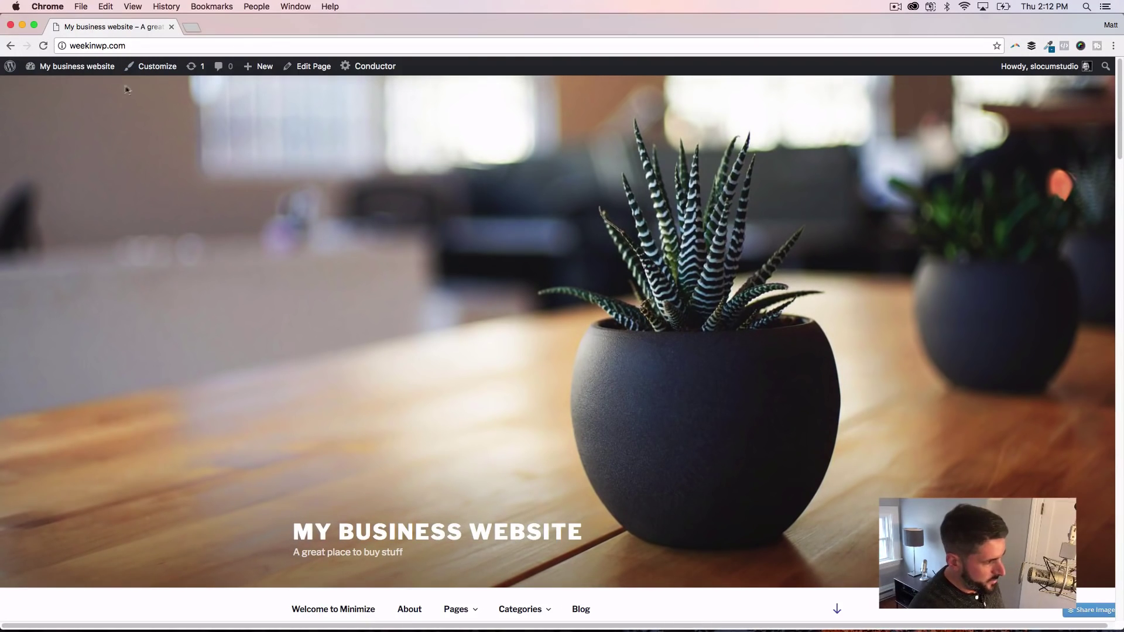
pyautogui.scroll(-4, 346, 201)
pyautogui.scroll(-1, 328, 187)
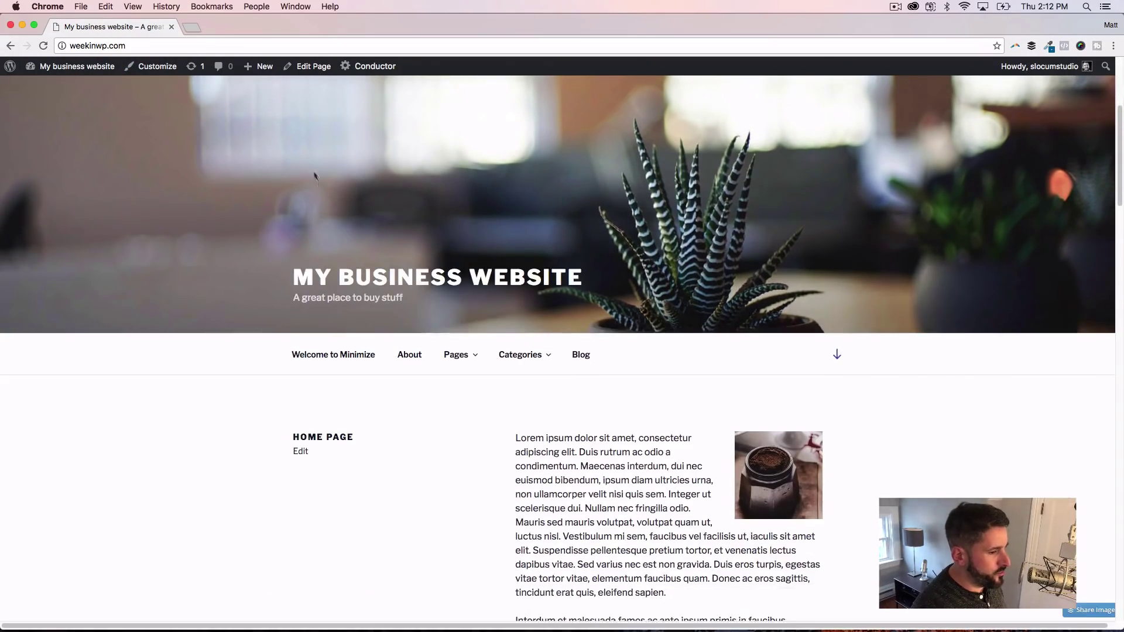
pyautogui.scroll(-1, 949, 205)
pyautogui.scroll(-2, 955, 205)
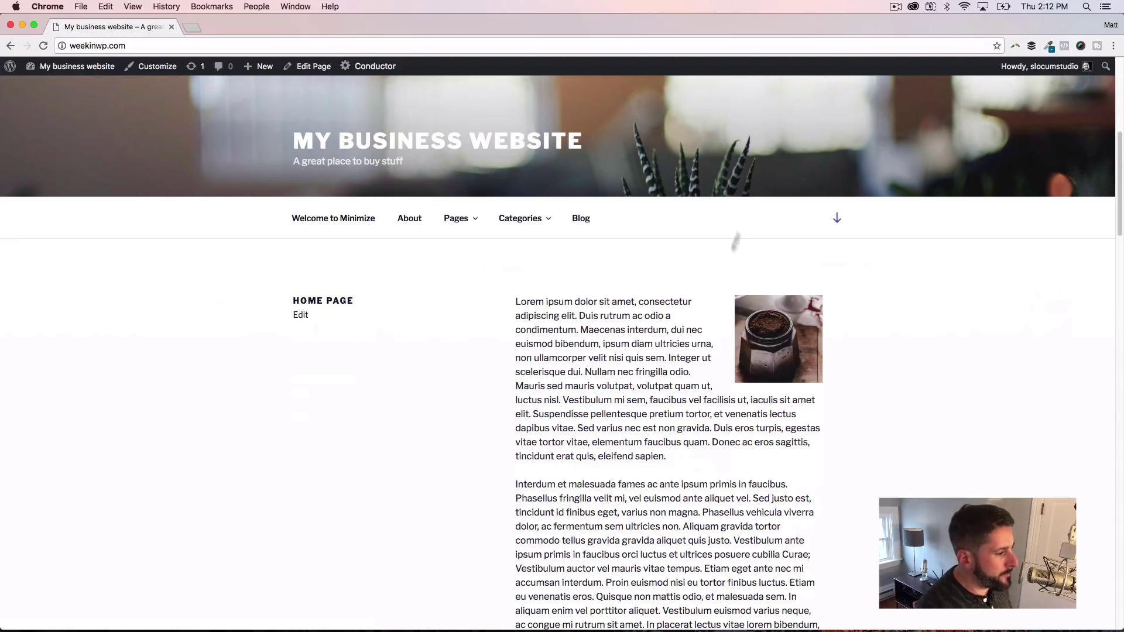
pyautogui.scroll(-2, 710, 313)
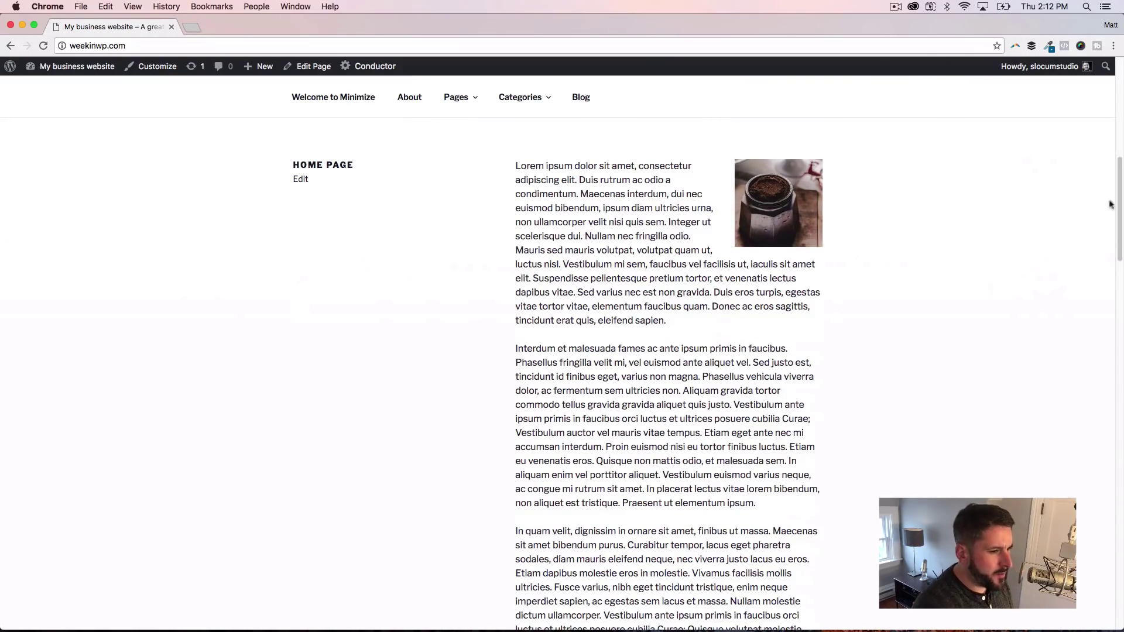
pyautogui.moveTo(1116, 198); pyautogui.dragTo(1088, 96)
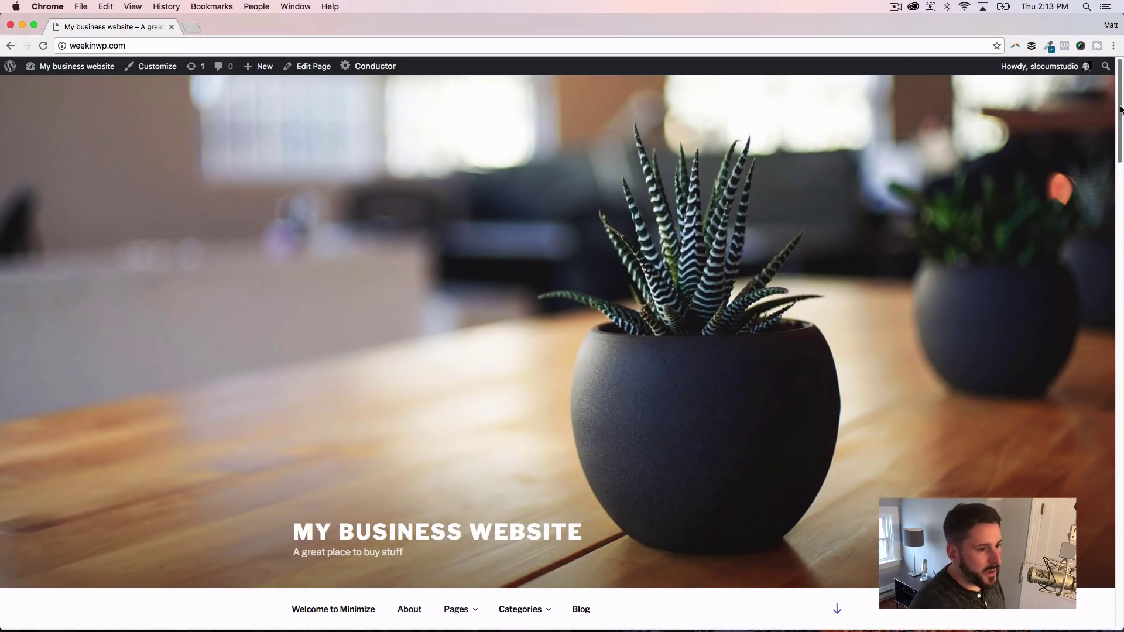
pyautogui.moveTo(1121, 111); pyautogui.dragTo(1104, 129)
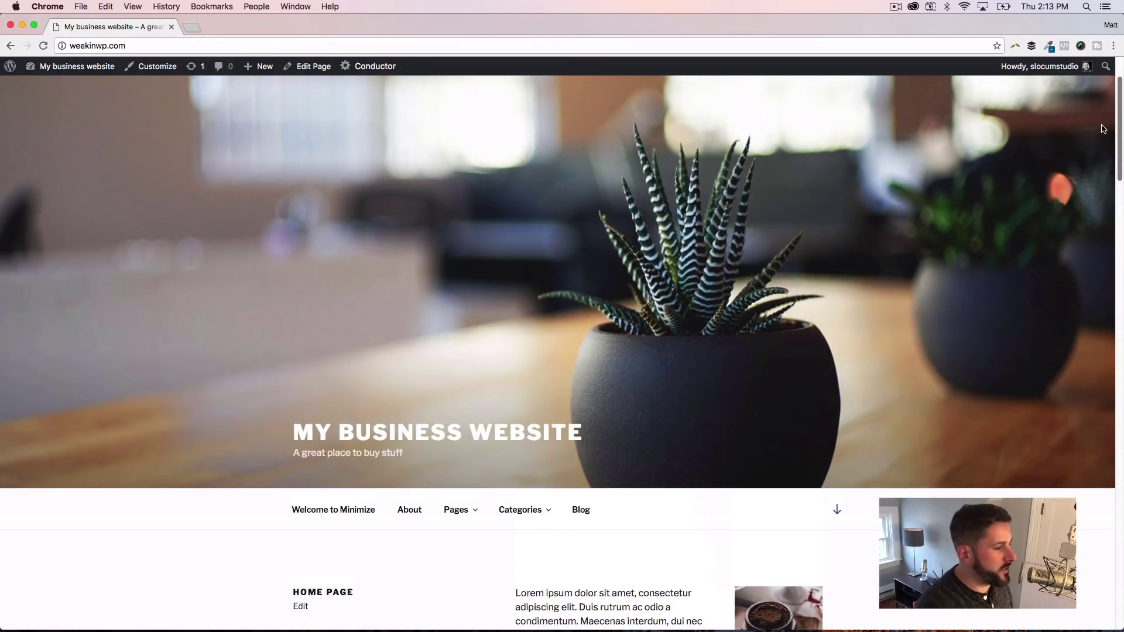
pyautogui.scroll(-5, 1102, 129)
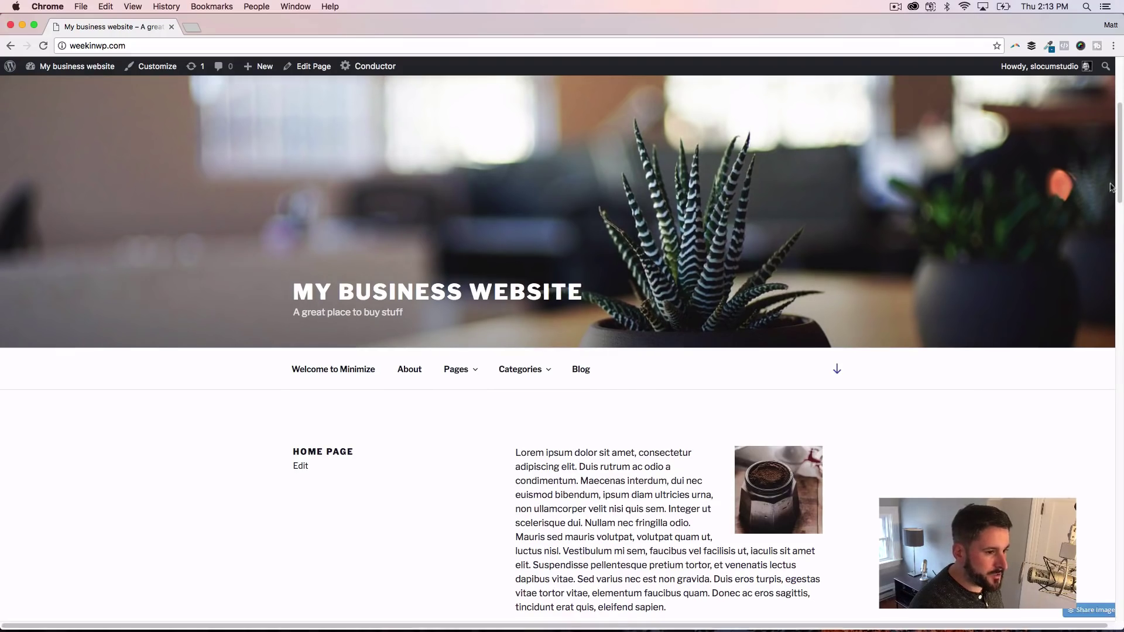
# Review the remaining home page content, including the Home Page 2 and Home Page 3 sections and their images.
pyautogui.moveTo(1123, 178); pyautogui.dragTo(1123, 233)
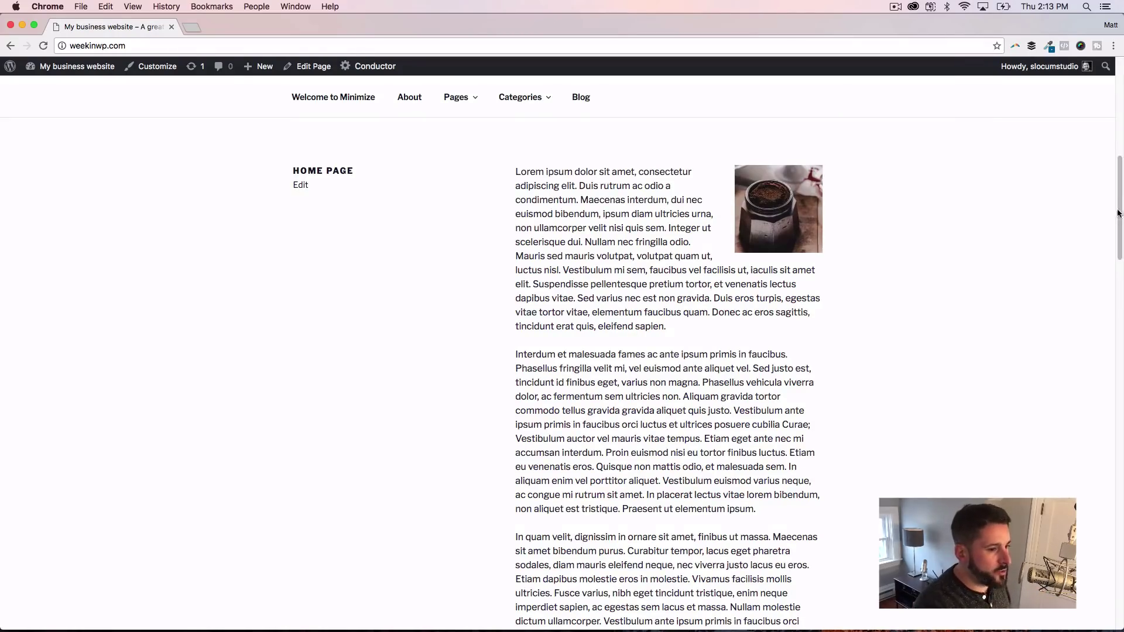
pyautogui.moveTo(1121, 214); pyautogui.dragTo(1114, 401)
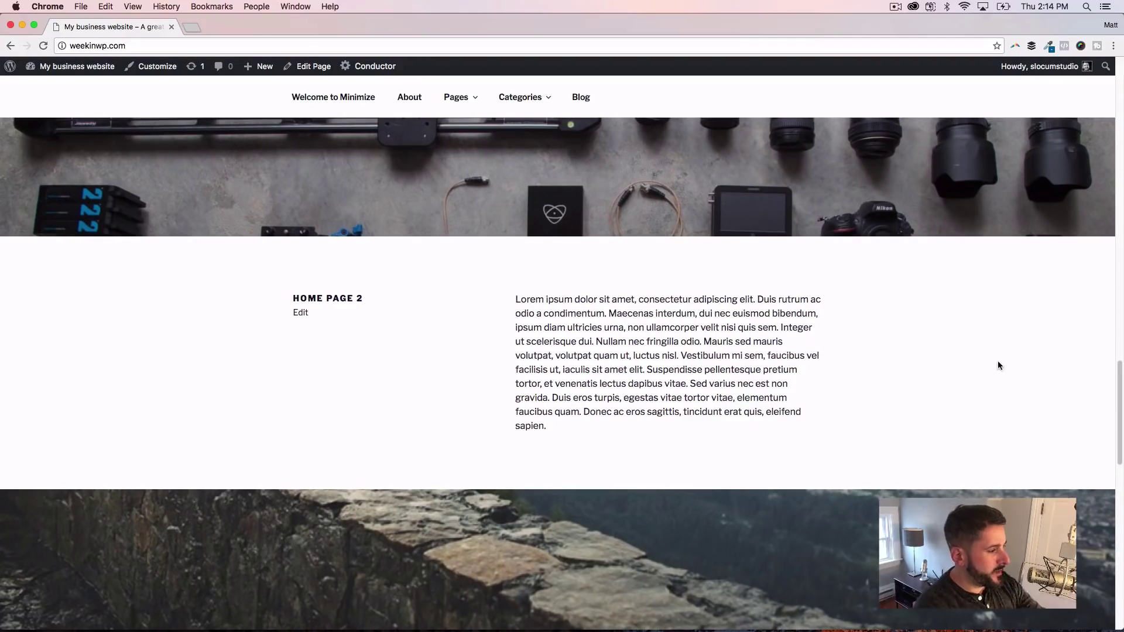
pyautogui.scroll(-2, 1119, 378)
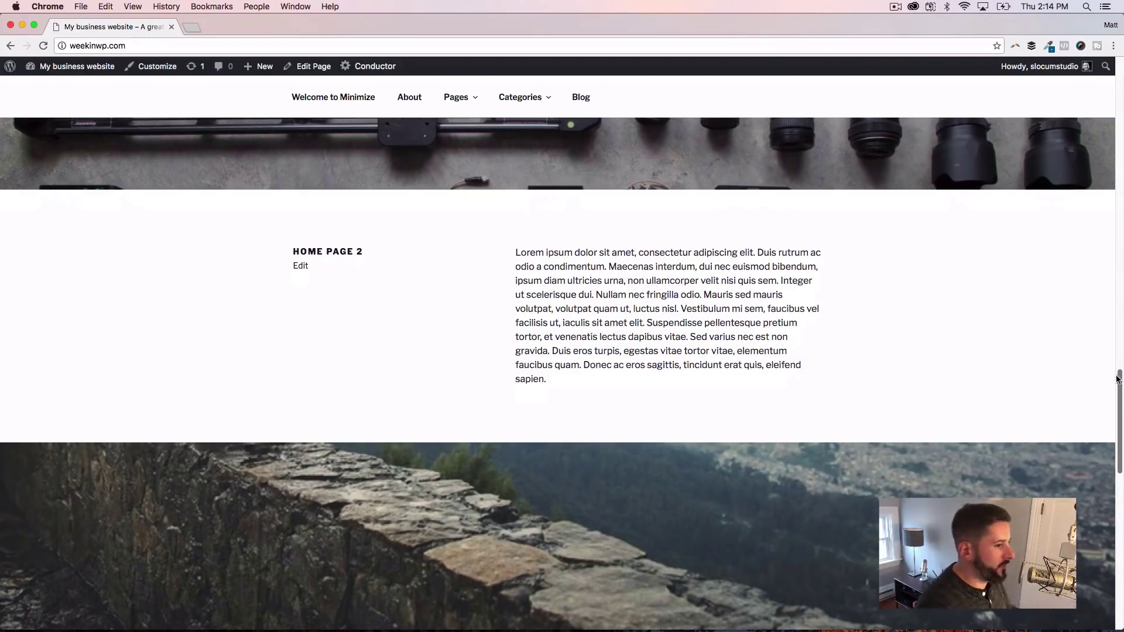
pyautogui.scroll(-3, 1121, 399)
pyautogui.moveTo(1120, 403); pyautogui.dragTo(1109, 509)
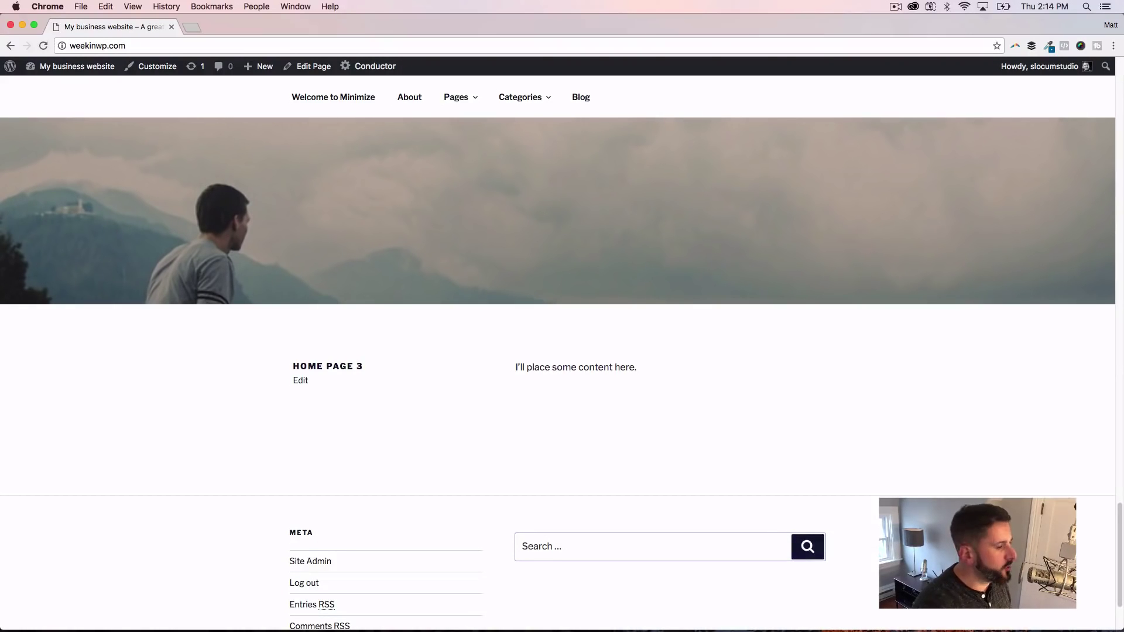
pyautogui.moveTo(1118, 520); pyautogui.dragTo(1108, 304)
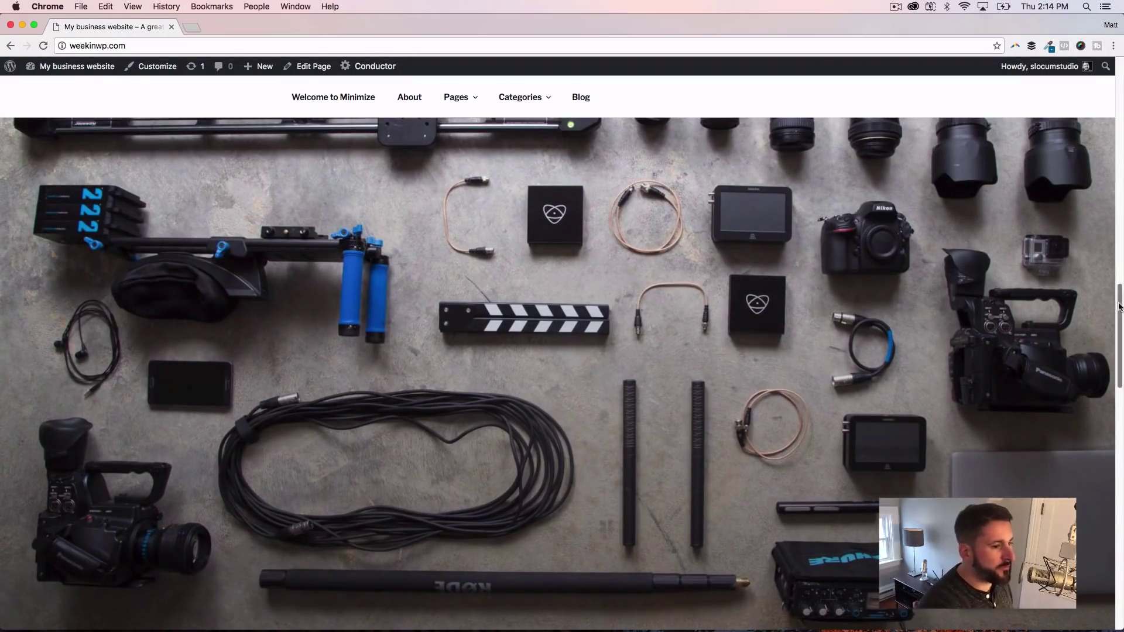
# Open the Home Page 2 section for editing, change the page title to "Our services" and update the page.
pyautogui.moveTo(1109, 302); pyautogui.dragTo(1122, 369)
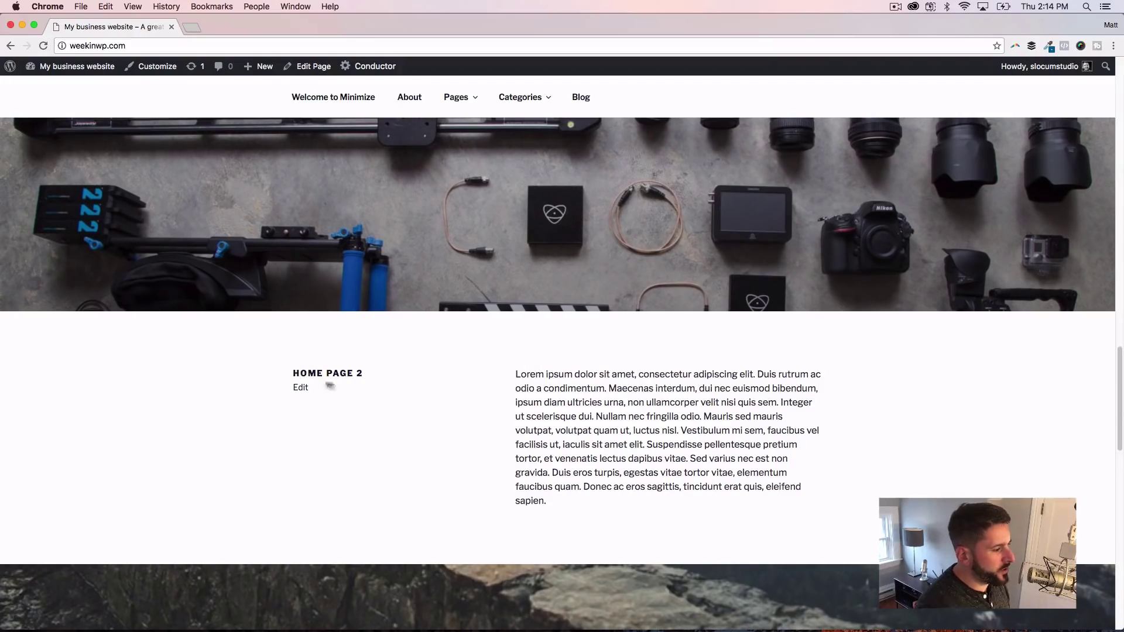
pyautogui.click(301, 389)
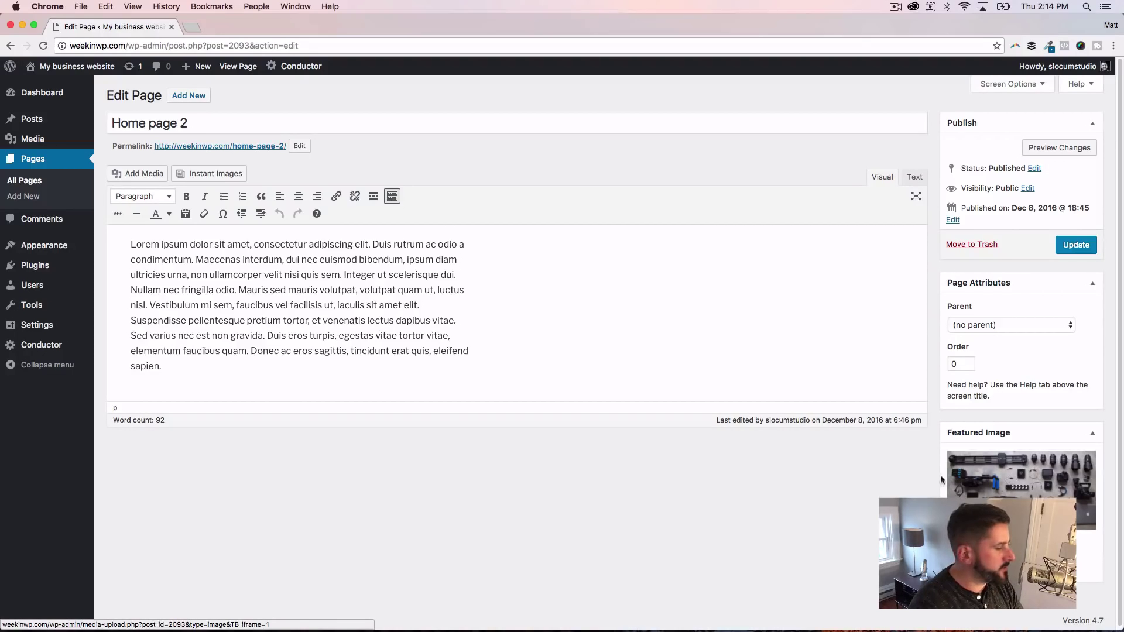
pyautogui.click(209, 121)
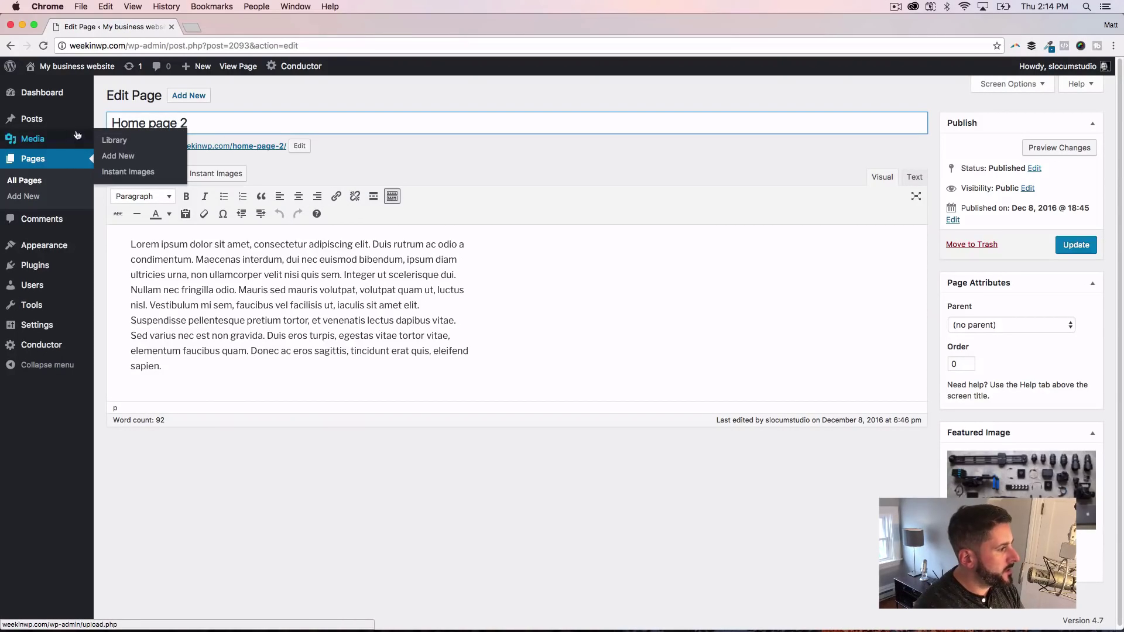
pyautogui.moveTo(112, 123); pyautogui.dragTo(194, 124)
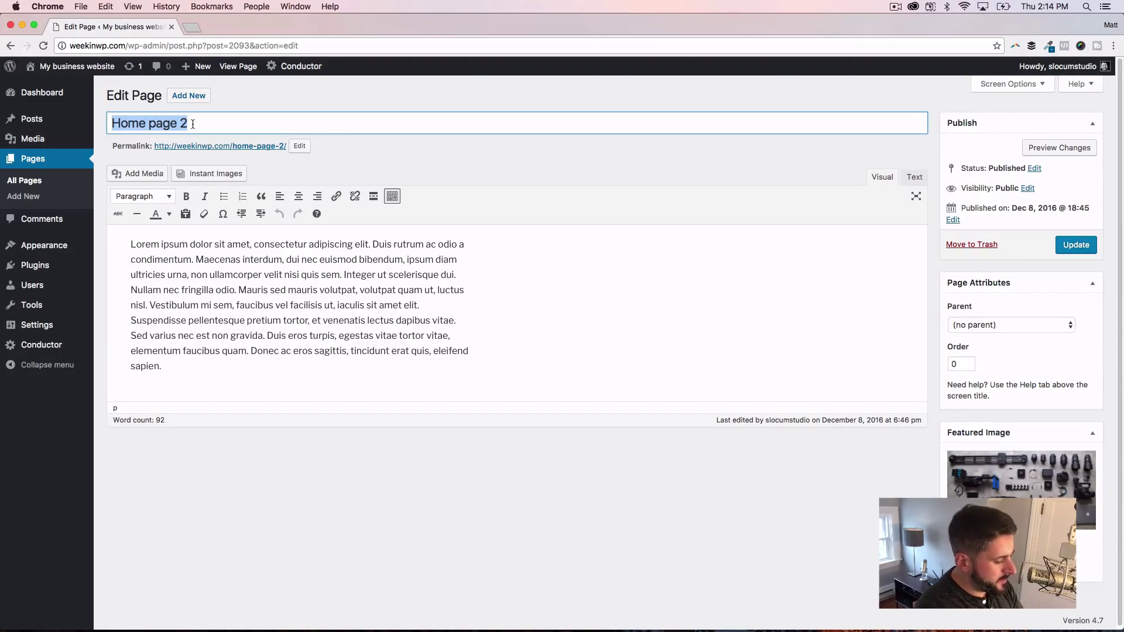
pyautogui.write('M')
pyautogui.press('BackSpace')
pyautogui.write('Our ser')
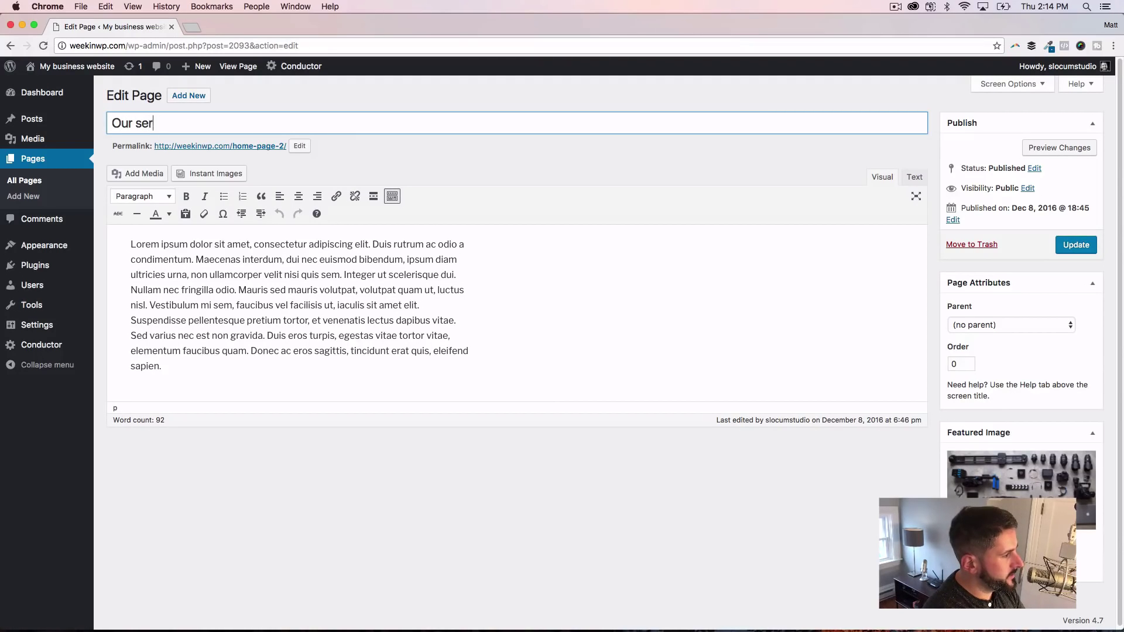
pyautogui.write('vices')
pyautogui.click(1066, 242)
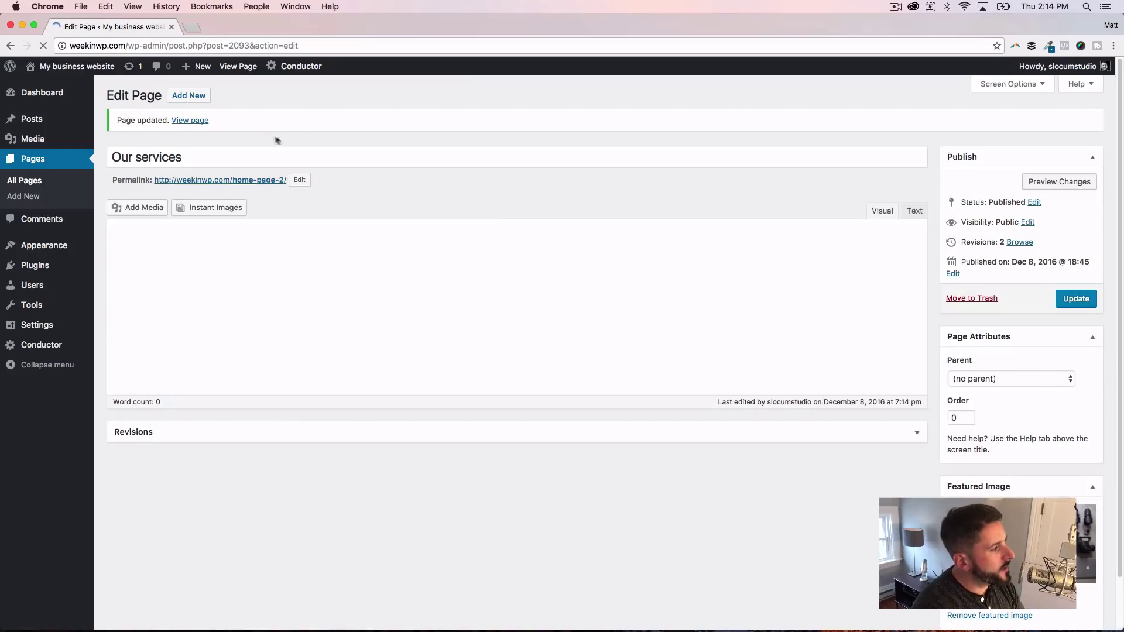
# View the updated page, return to the home page and check the retitled section there.
pyautogui.click(190, 120)
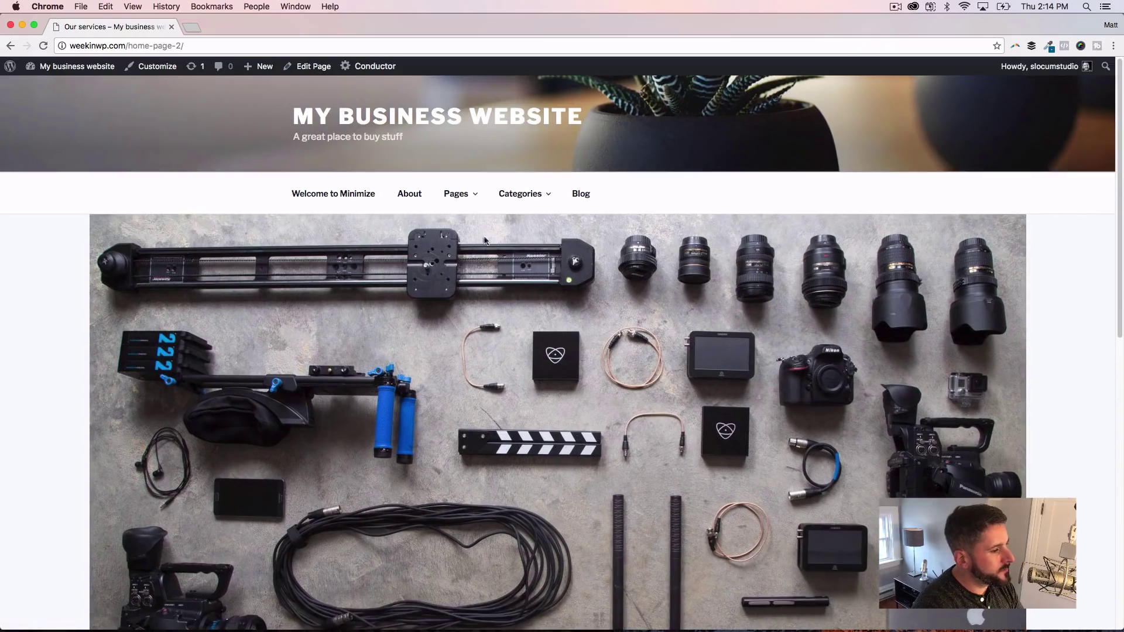
pyautogui.click(303, 116)
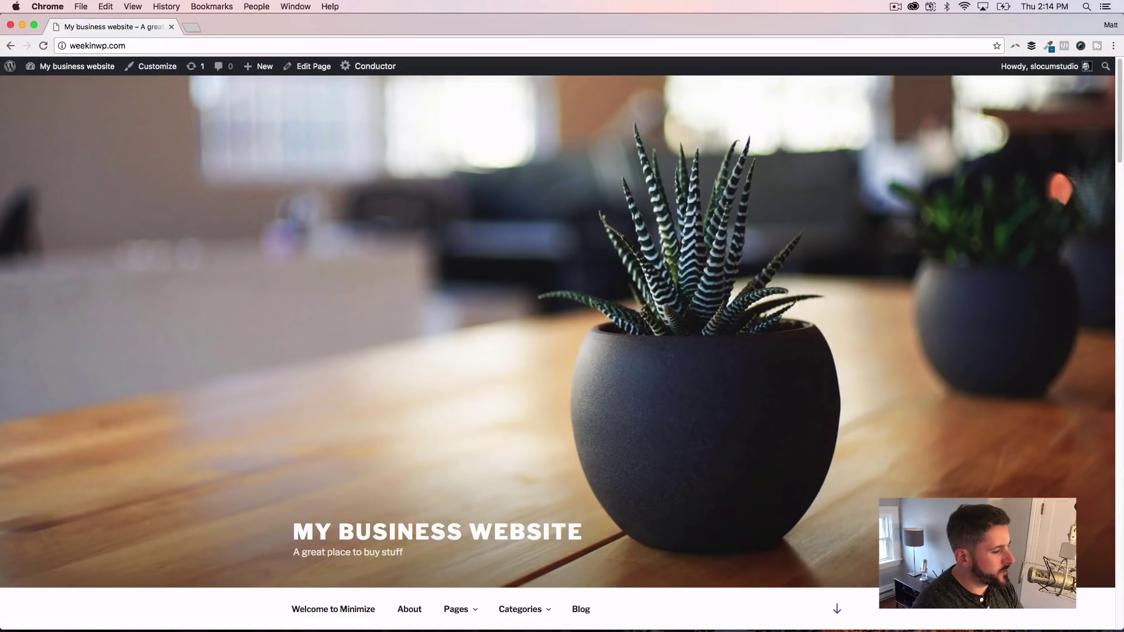
pyautogui.scroll(-5, 884, 329)
pyautogui.scroll(-15, 881, 330)
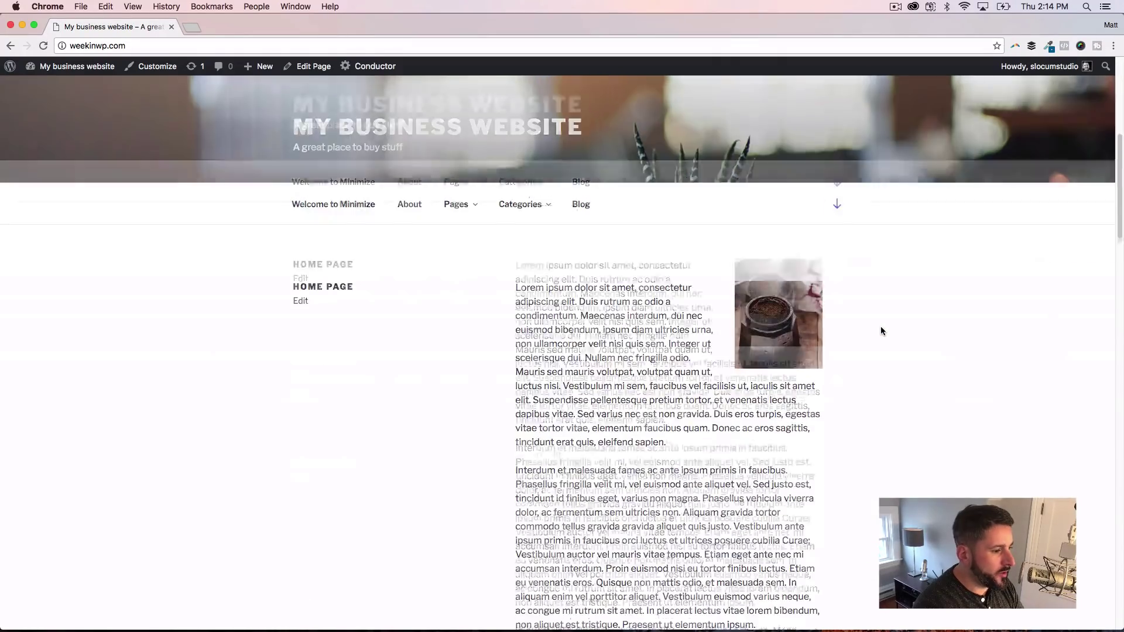
pyautogui.scroll(-10, 883, 329)
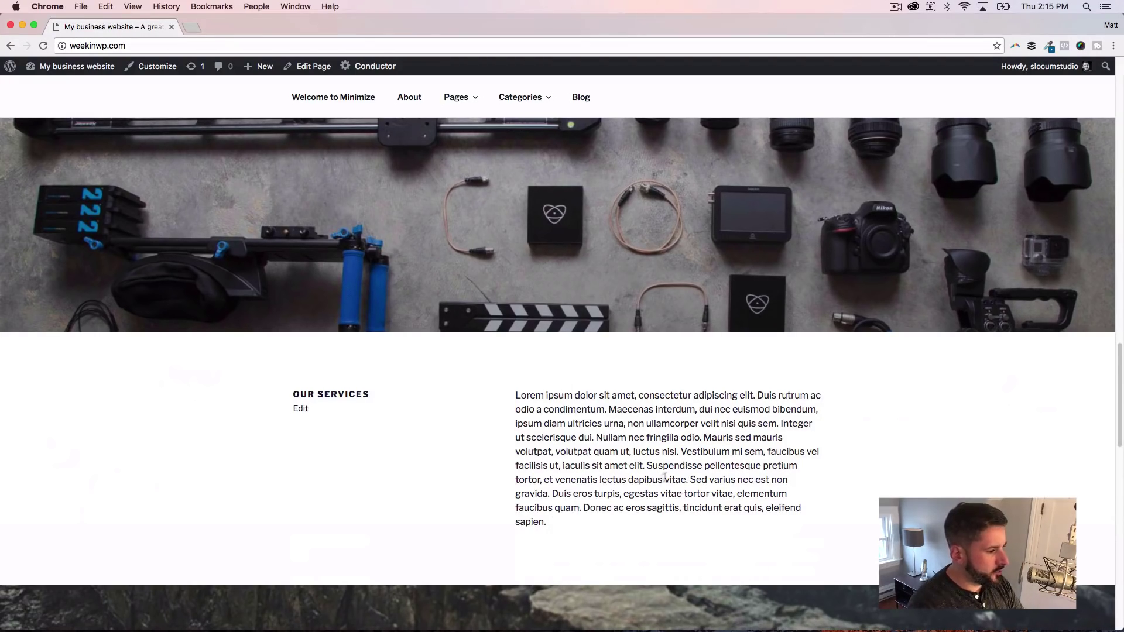
# Edit the Our Services page, insert a Read More tag after "Nullam nec fringilla odio." and update the page.
pyautogui.click(301, 409)
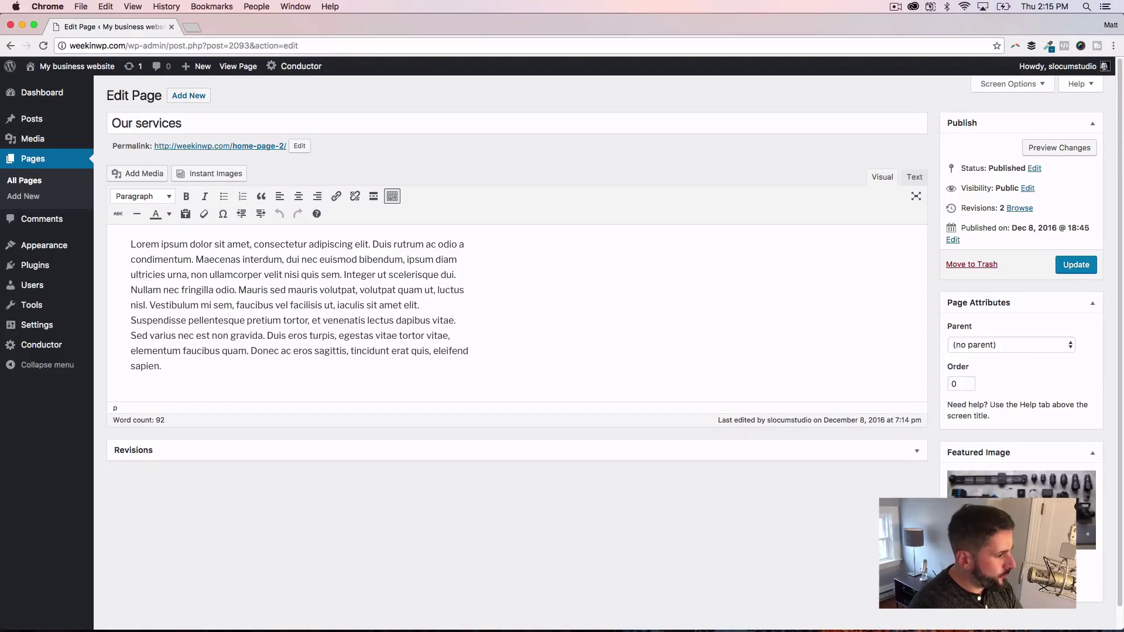
pyautogui.click(236, 288)
pyautogui.press('Return')
pyautogui.press('Return')
pyautogui.press('Up')
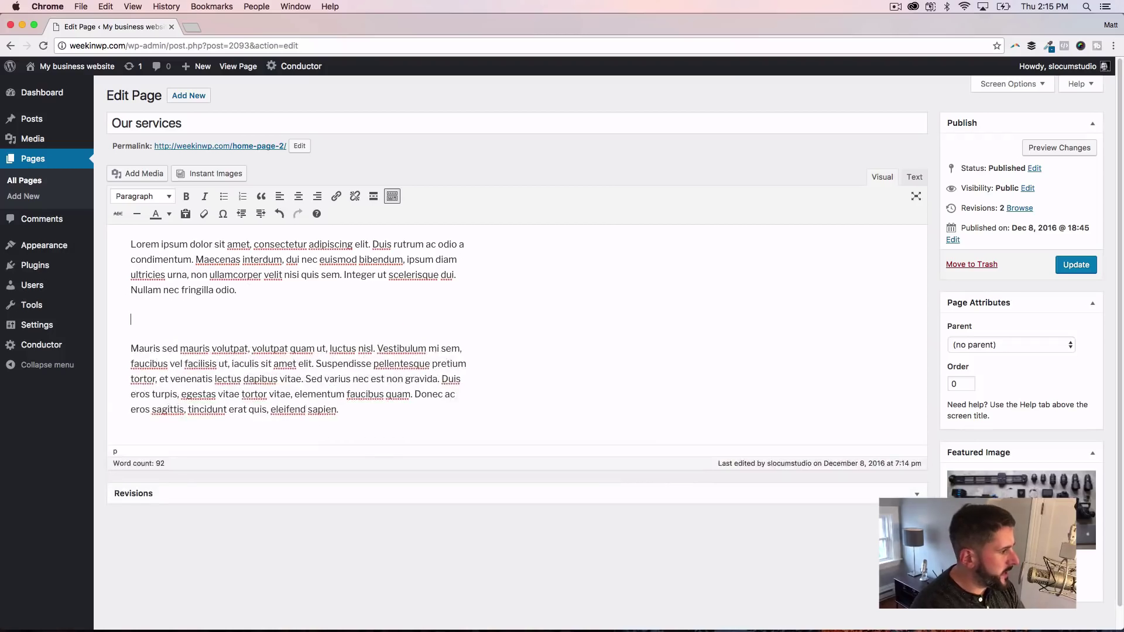
pyautogui.click(373, 196)
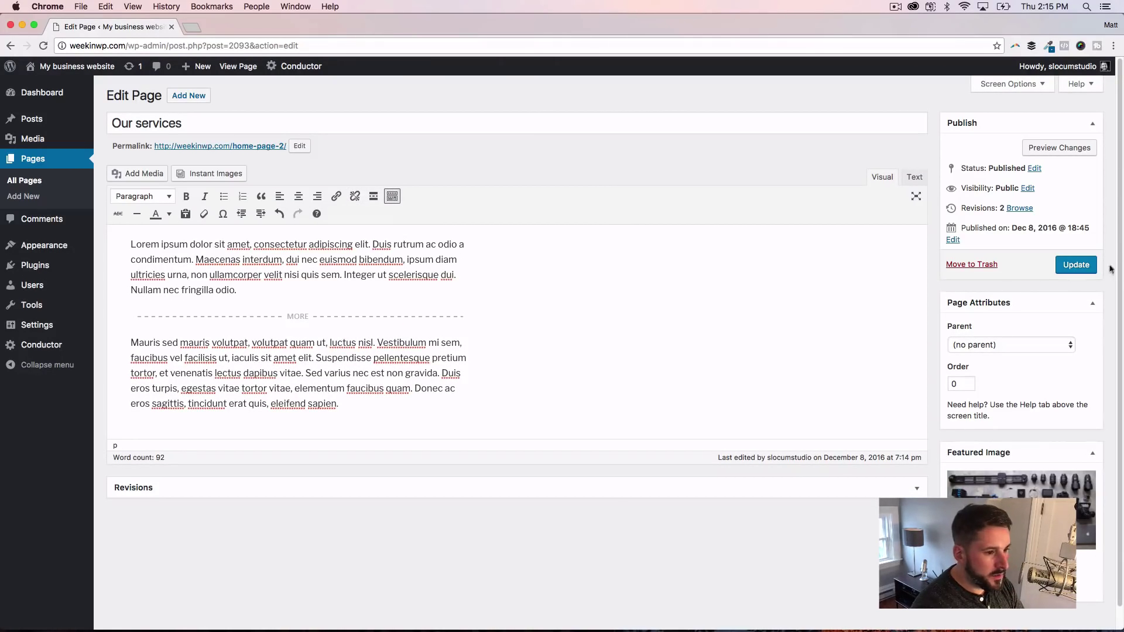
pyautogui.click(1077, 267)
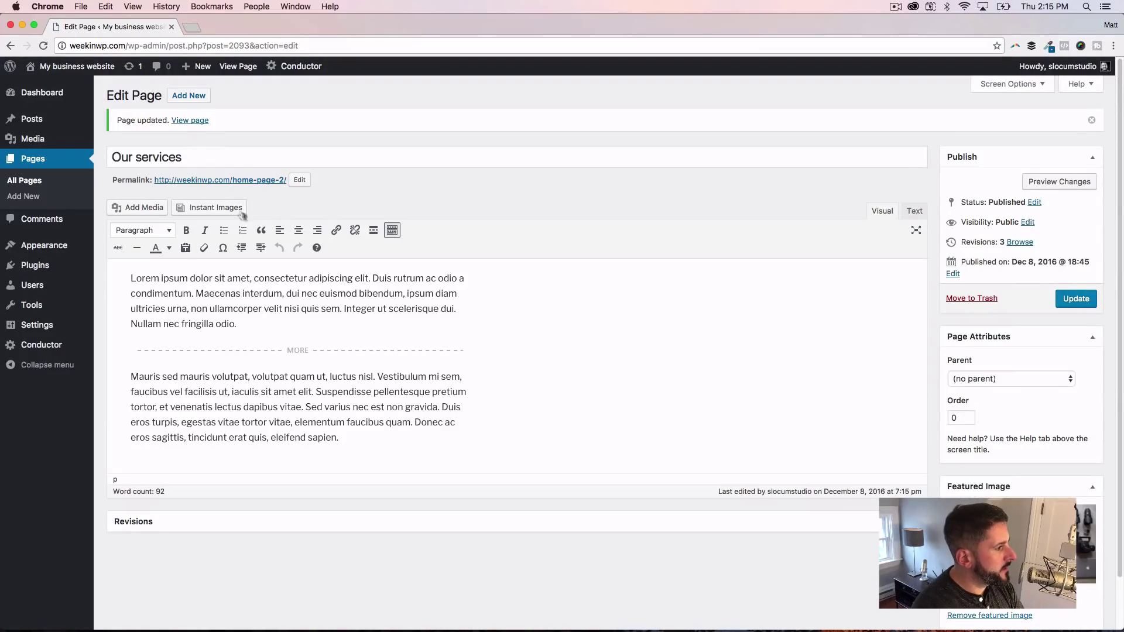
# Visit the site's home page and check how the Our Services section is displayed.
pyautogui.click(65, 87)
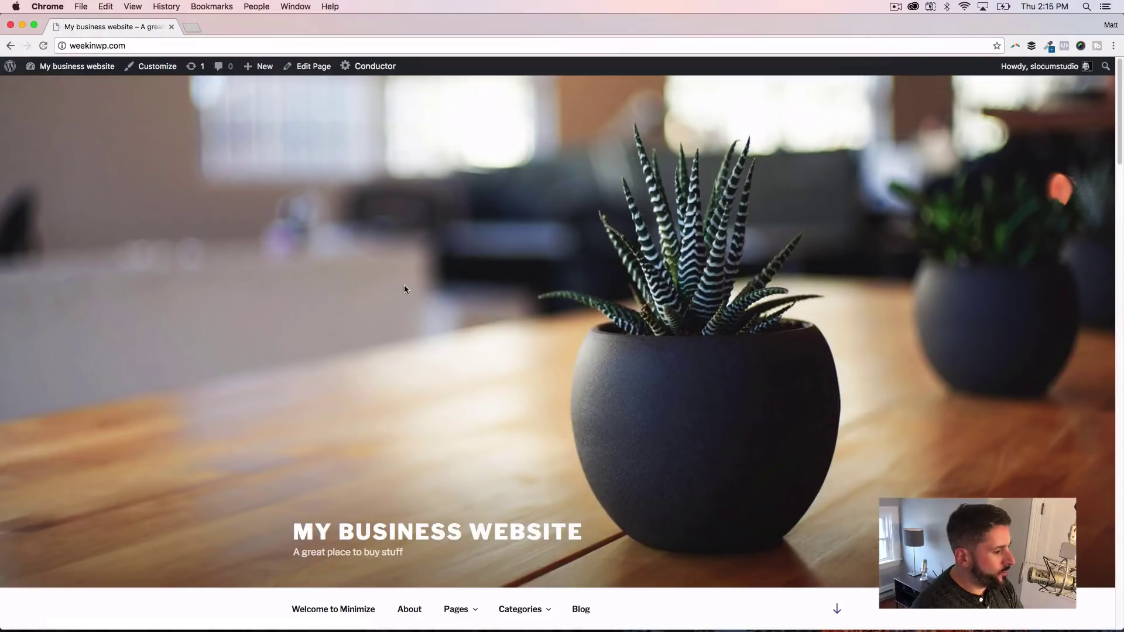
pyautogui.scroll(-10, 404, 285)
pyautogui.scroll(-10, 404, 290)
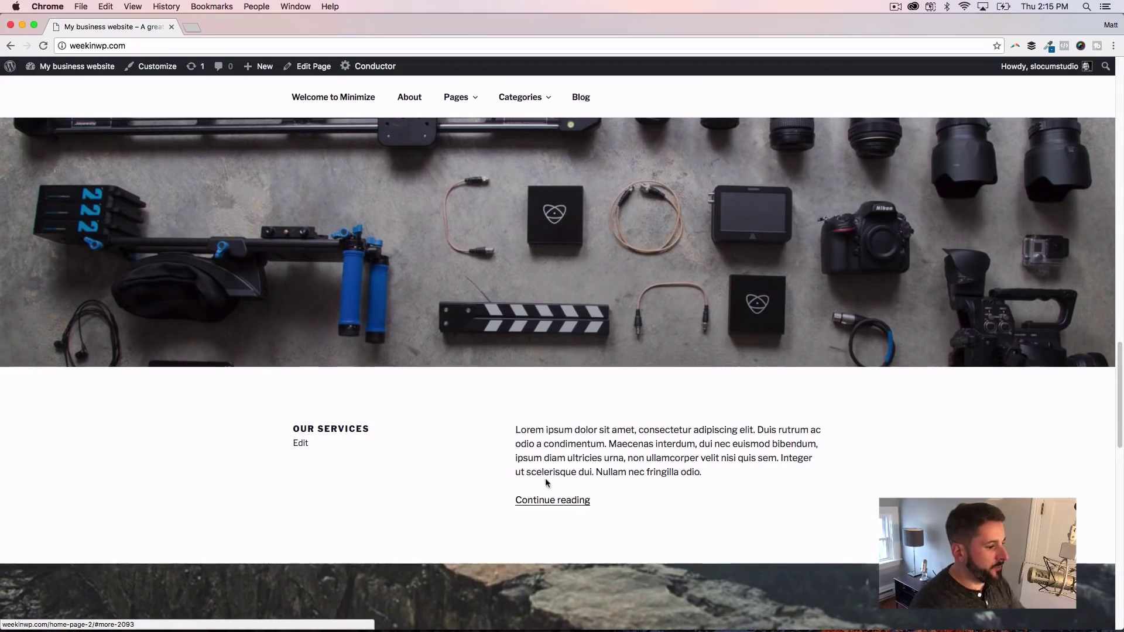
pyautogui.scroll(-1, 547, 486)
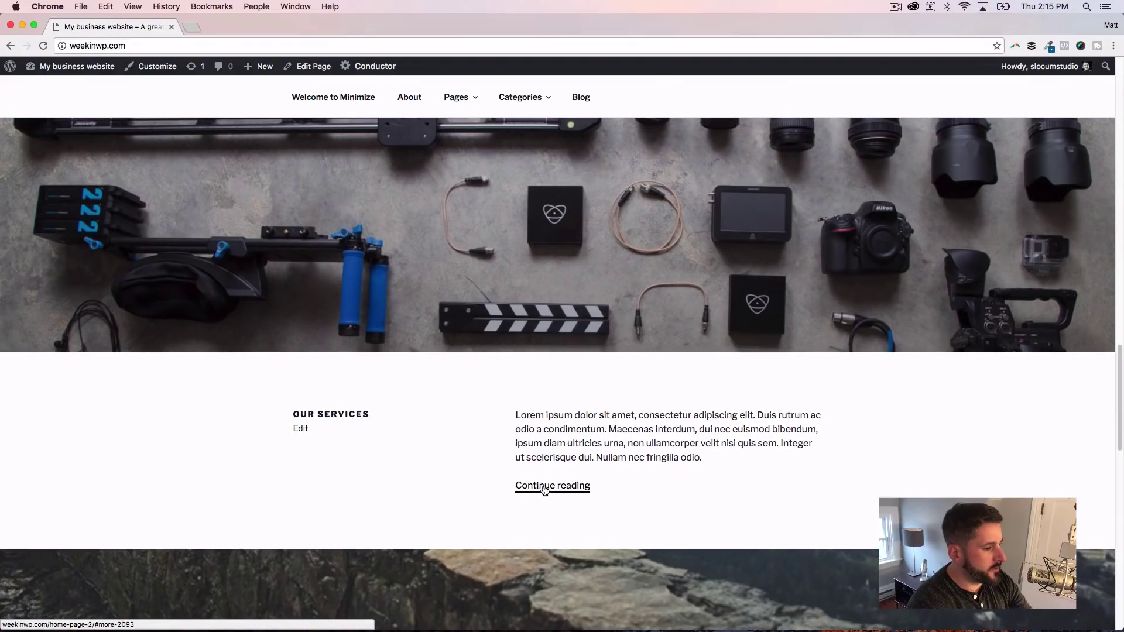
# Follow the Continue reading link of the Our Services section and review the full page.
pyautogui.click(544, 490)
pyautogui.scroll(15, 474, 477)
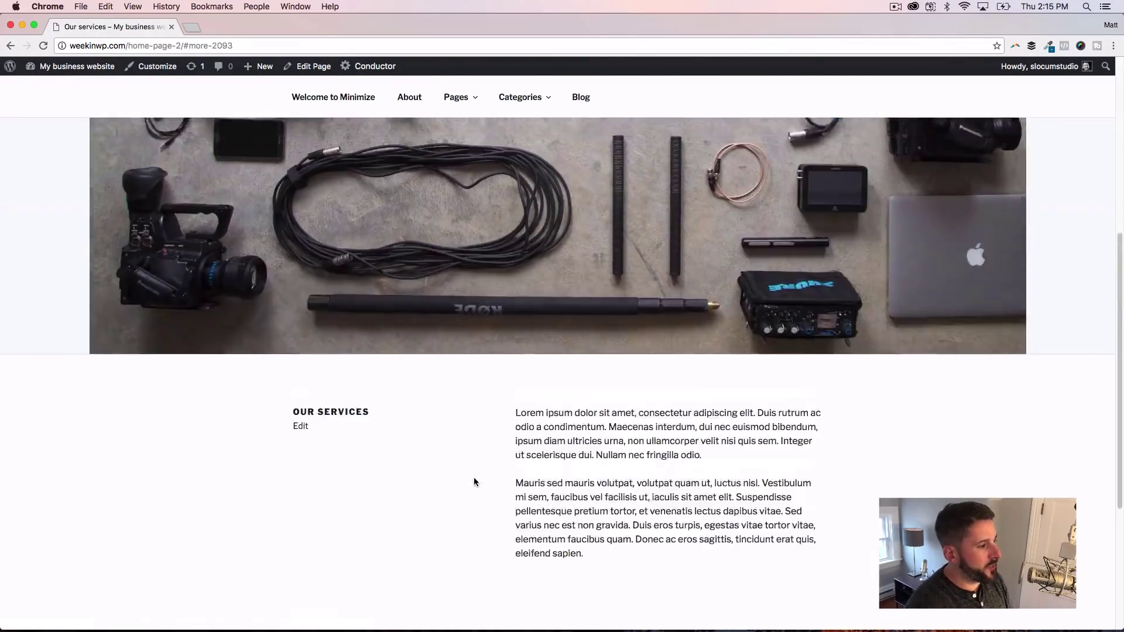
pyautogui.scroll(-5, 474, 476)
pyautogui.scroll(-4, 475, 481)
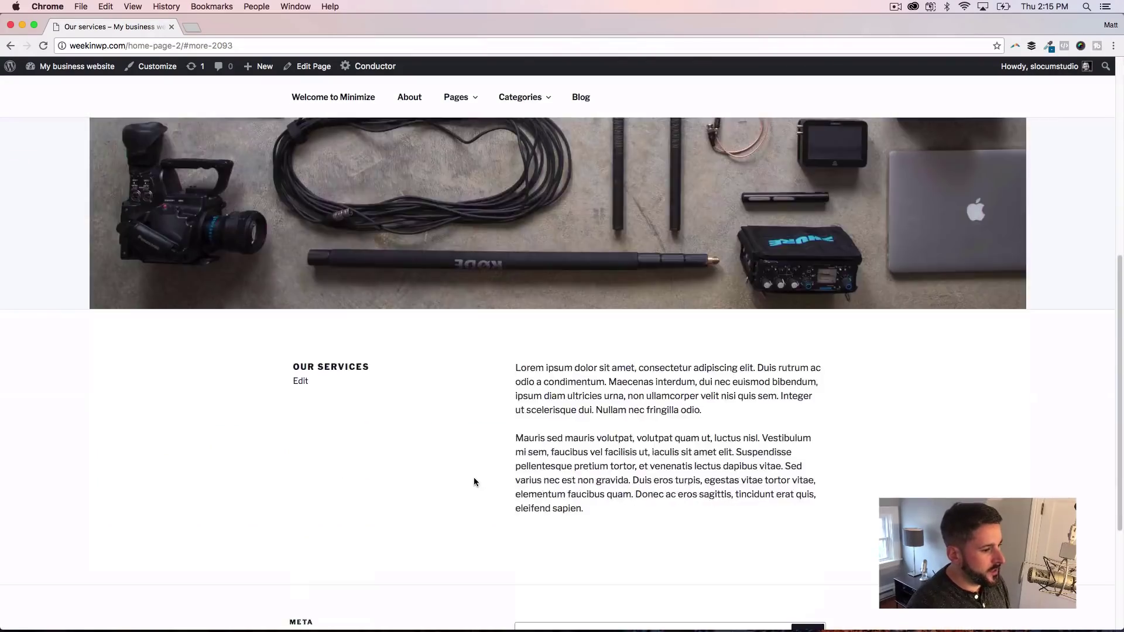
pyautogui.scroll(-4, 474, 482)
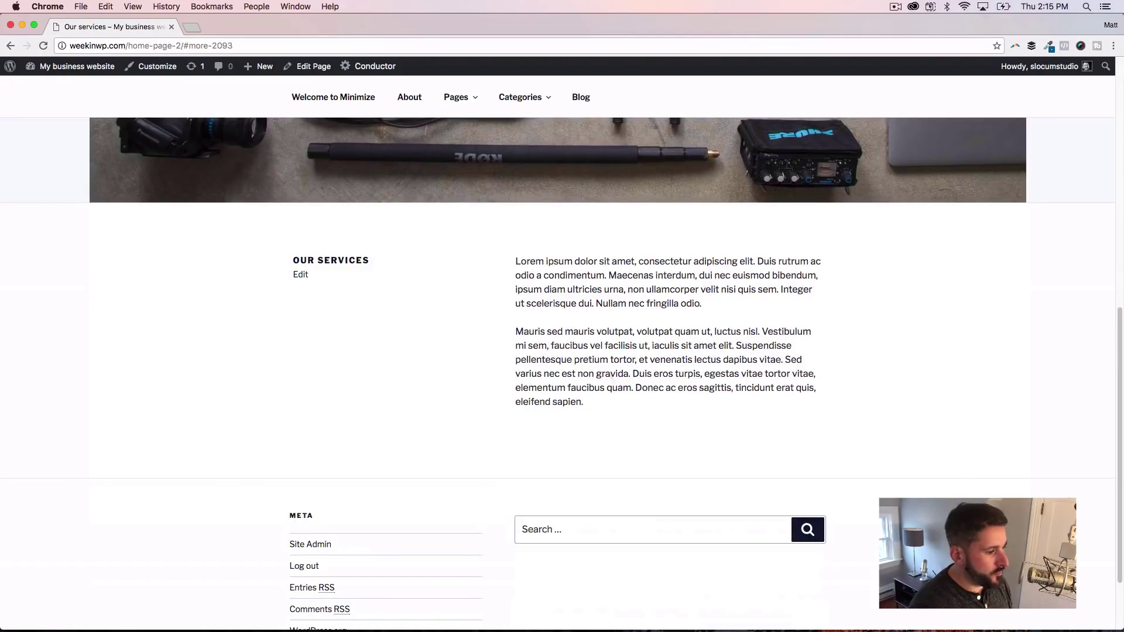
pyautogui.scroll(15, 627, 485)
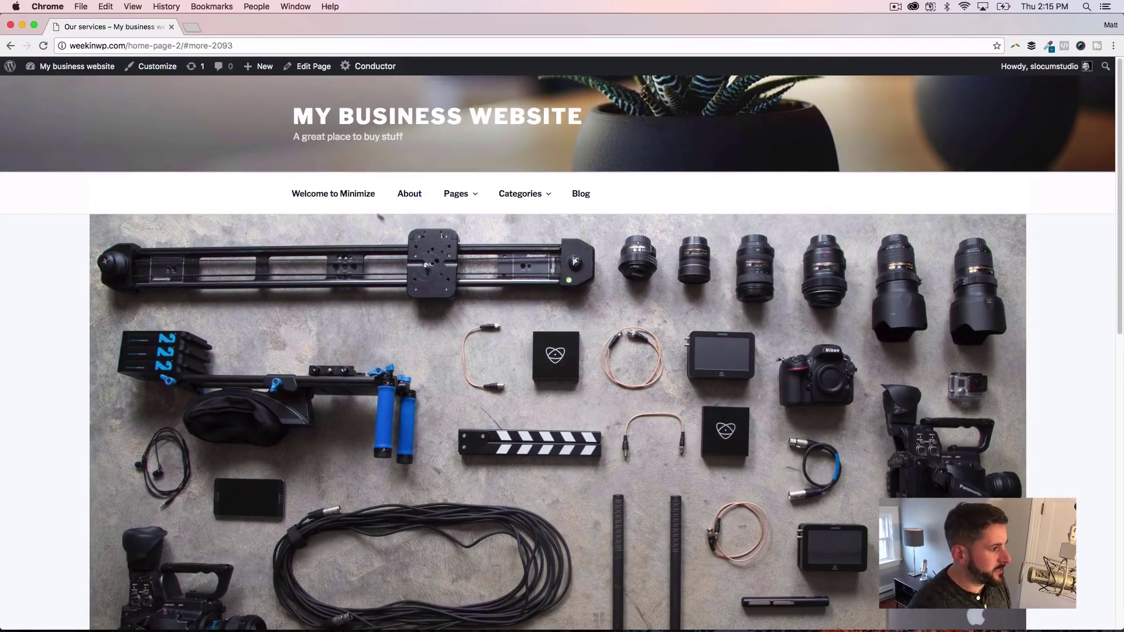
# Return to the home page through the site title and look over its sections.
pyautogui.click(415, 116)
pyautogui.scroll(-15, 457, 347)
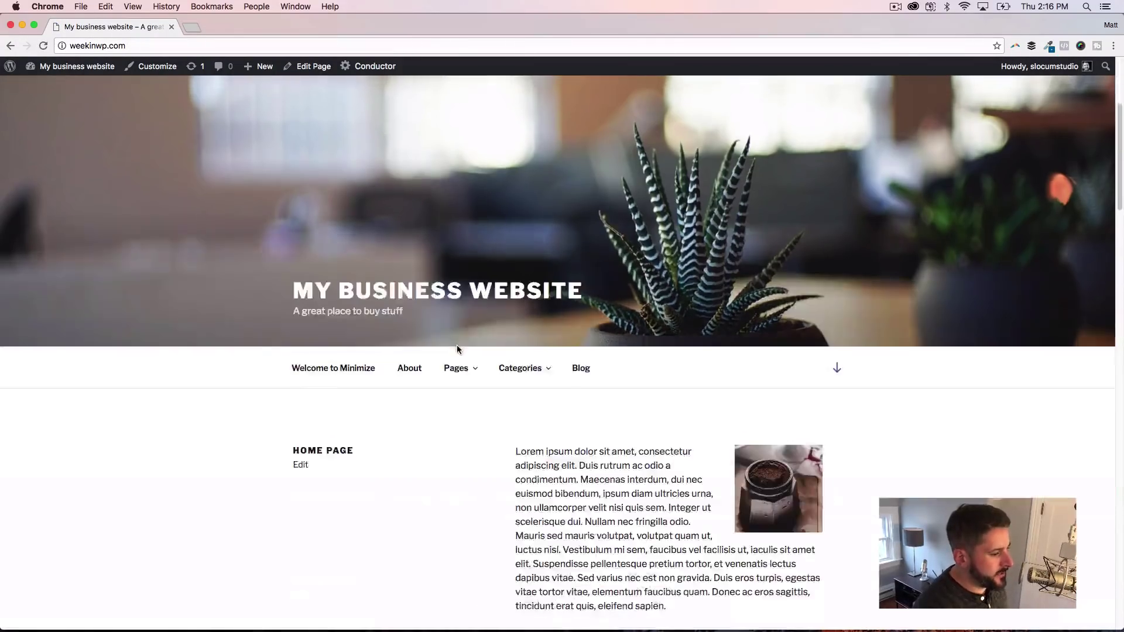
pyautogui.scroll(-7, 595, 398)
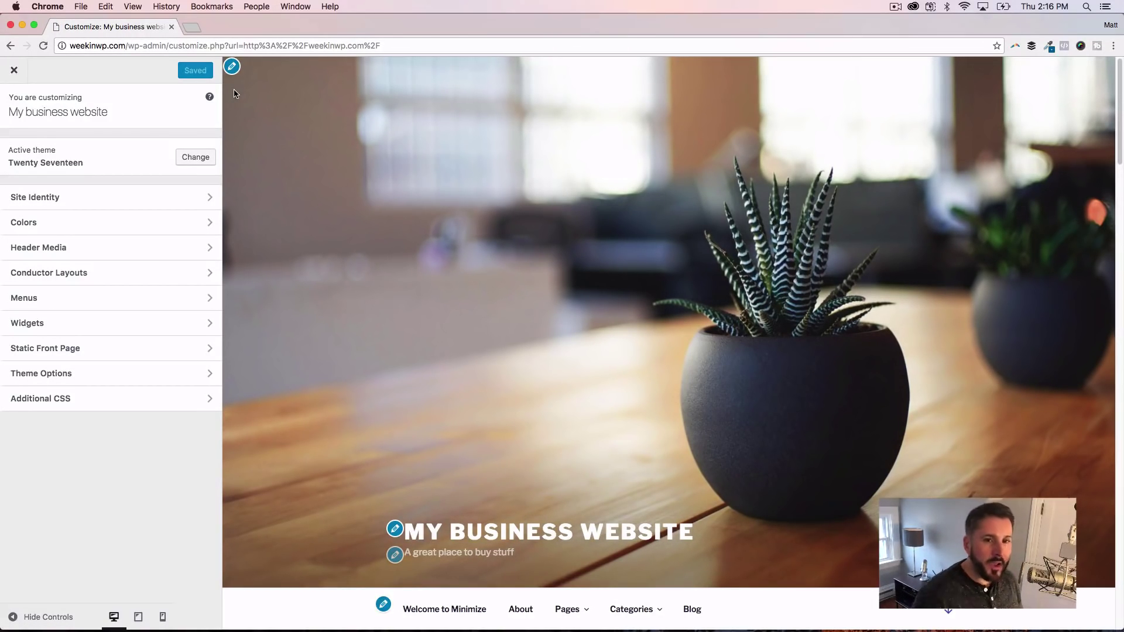
# Set the site title to "My awesome biz" and the tagline to "Connect with us!" in the site identity settings.
pyautogui.scroll(-3, 288, 238)
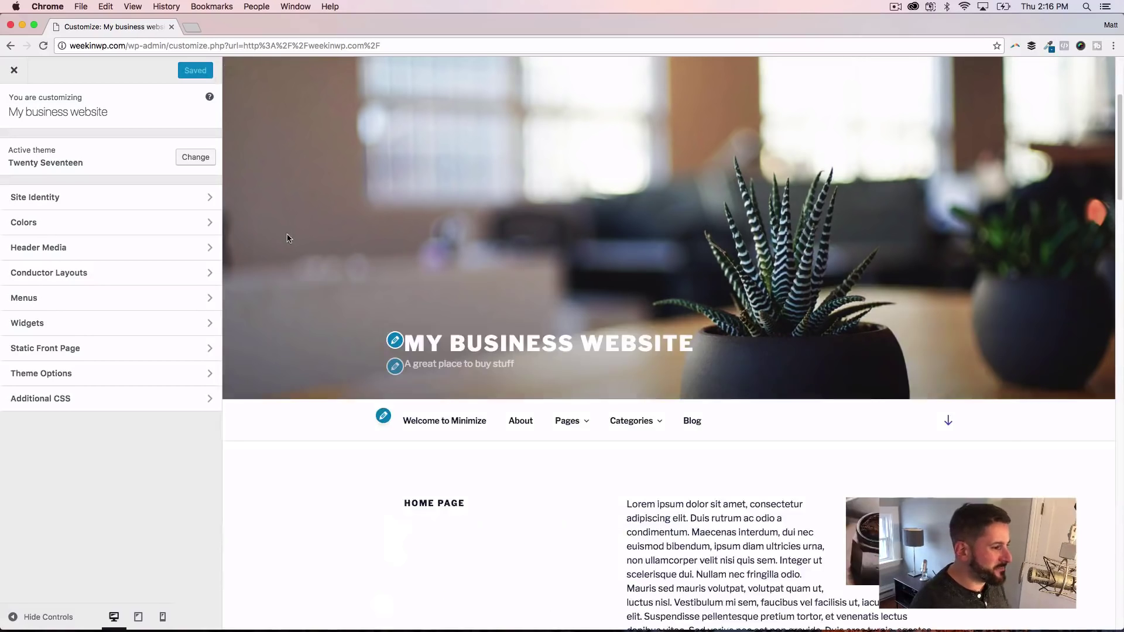
pyautogui.scroll(2, 309, 234)
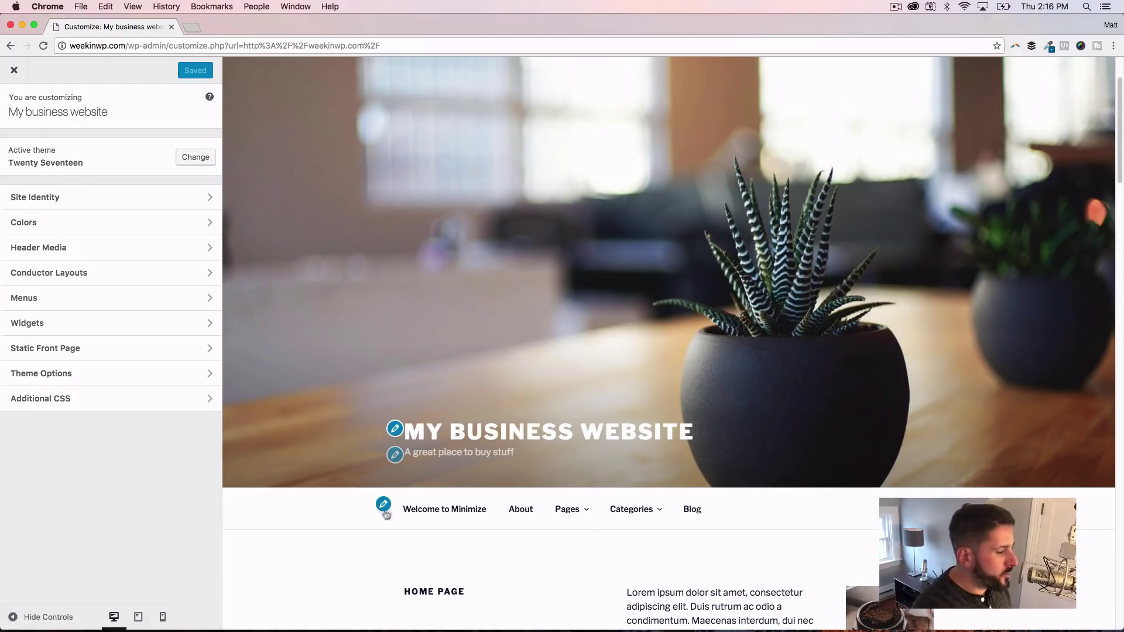
pyautogui.click(396, 432)
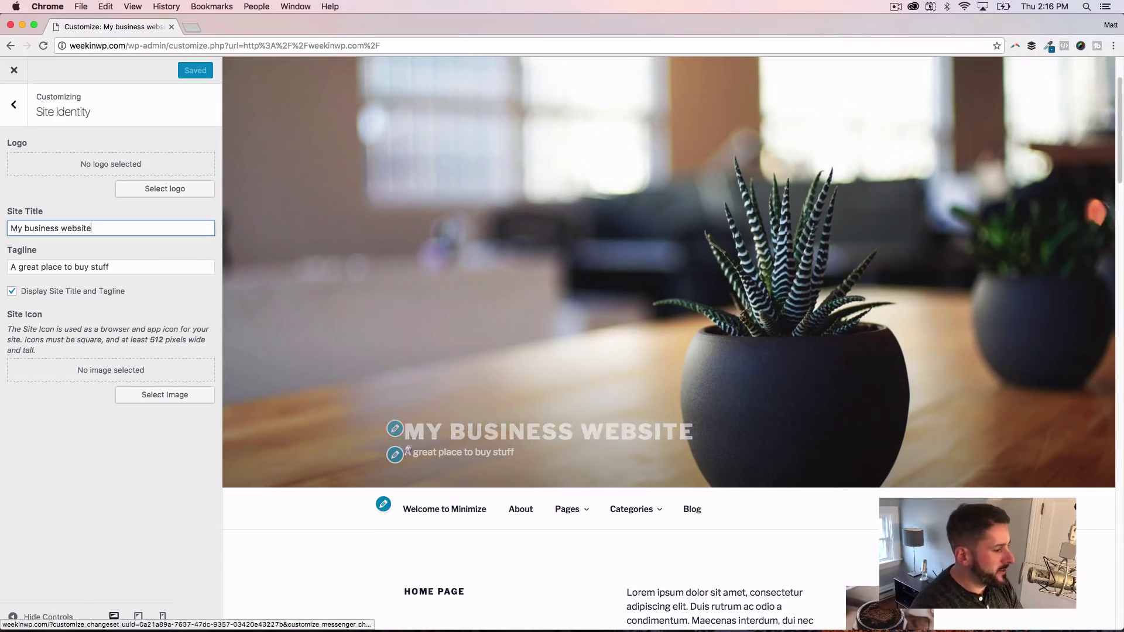
pyautogui.moveTo(91, 232); pyautogui.dragTo(6, 223)
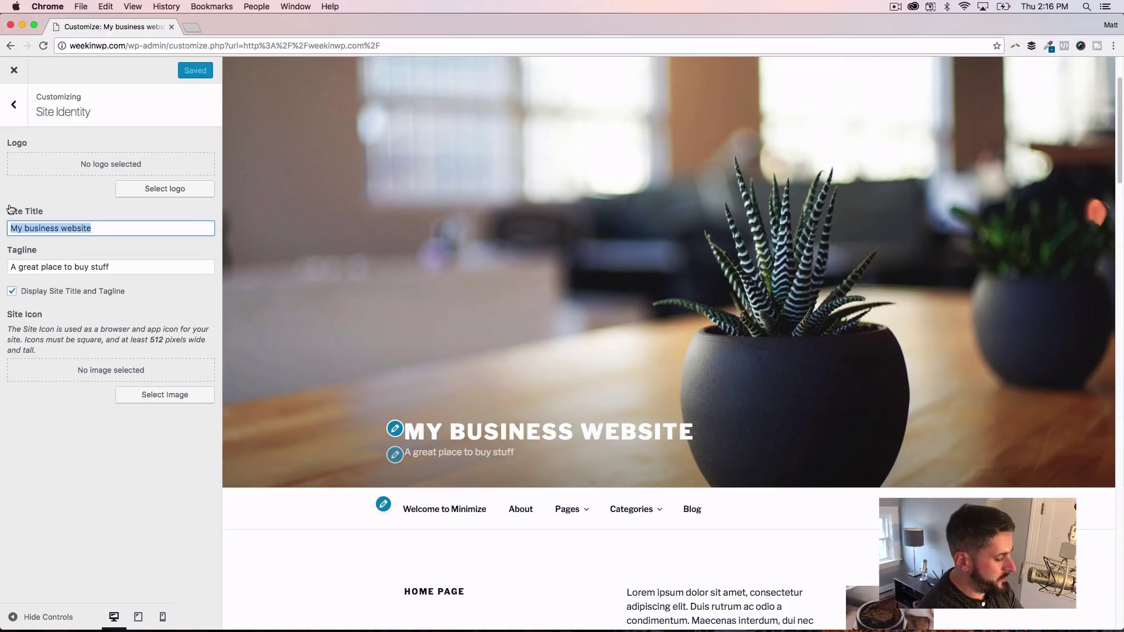
pyautogui.write('My awesome b')
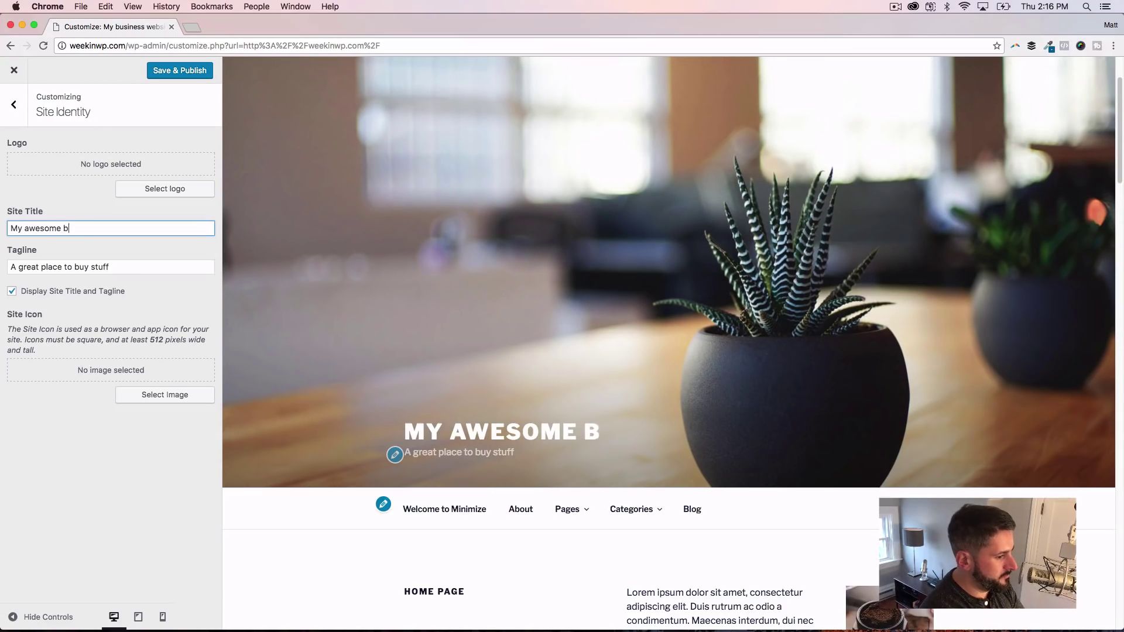
pyautogui.write('iz')
pyautogui.moveTo(120, 266); pyautogui.dragTo(8, 269)
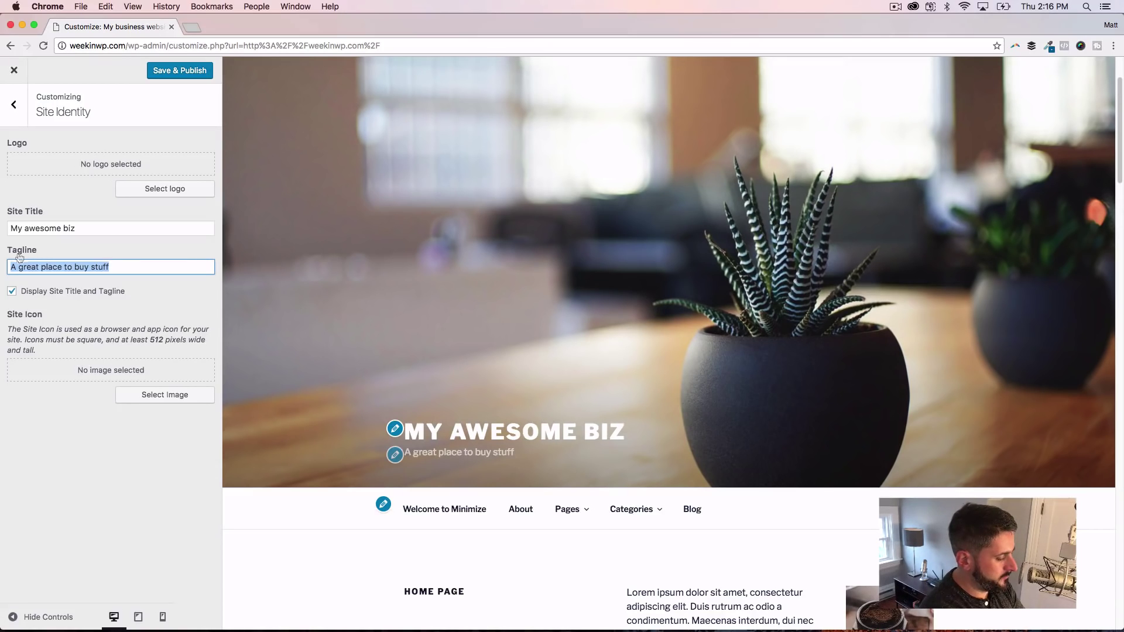
pyautogui.write('Connect with us~')
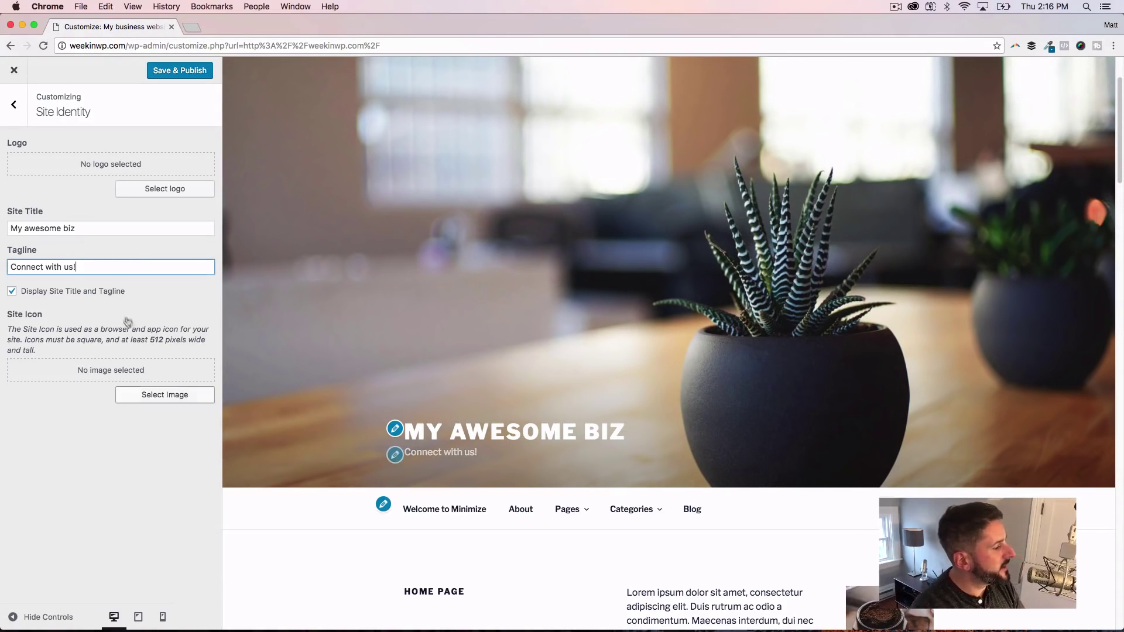
# Toggle the display of the site title and tagline off and back on, and leave the site identity settings.
pyautogui.click(83, 299)
pyautogui.click(83, 295)
pyautogui.click(83, 294)
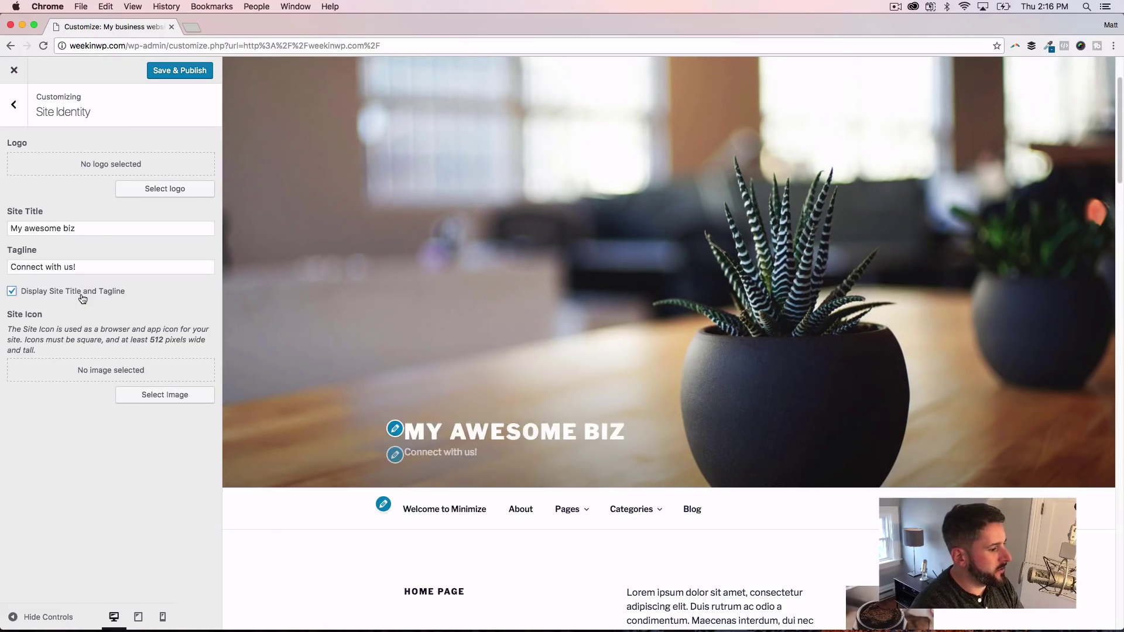
pyautogui.click(82, 294)
pyautogui.click(83, 295)
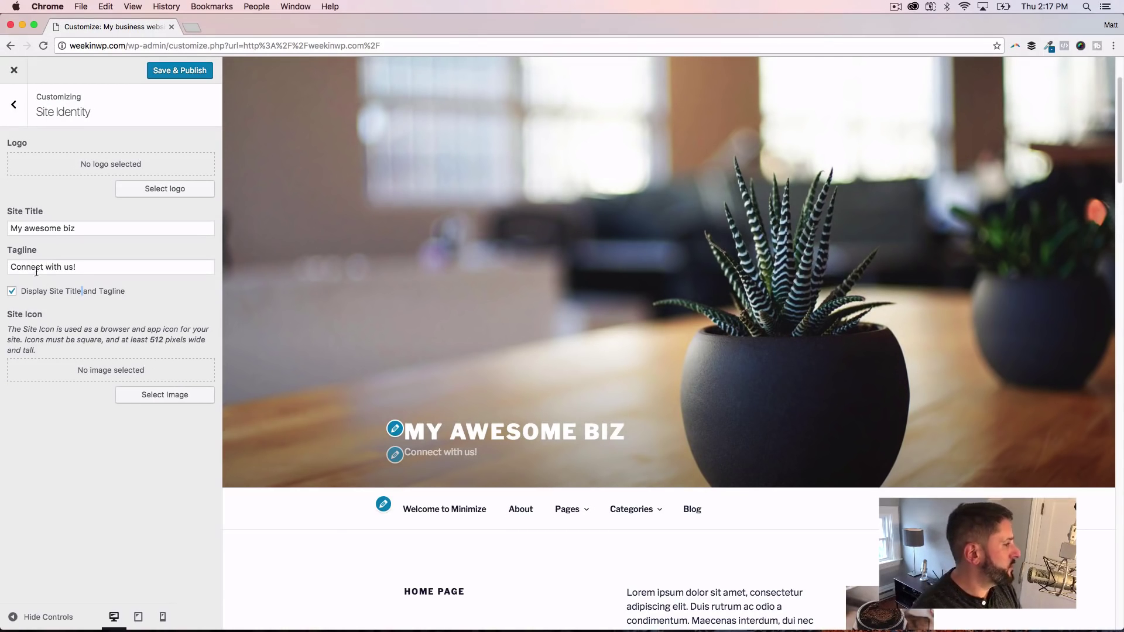
pyautogui.click(13, 105)
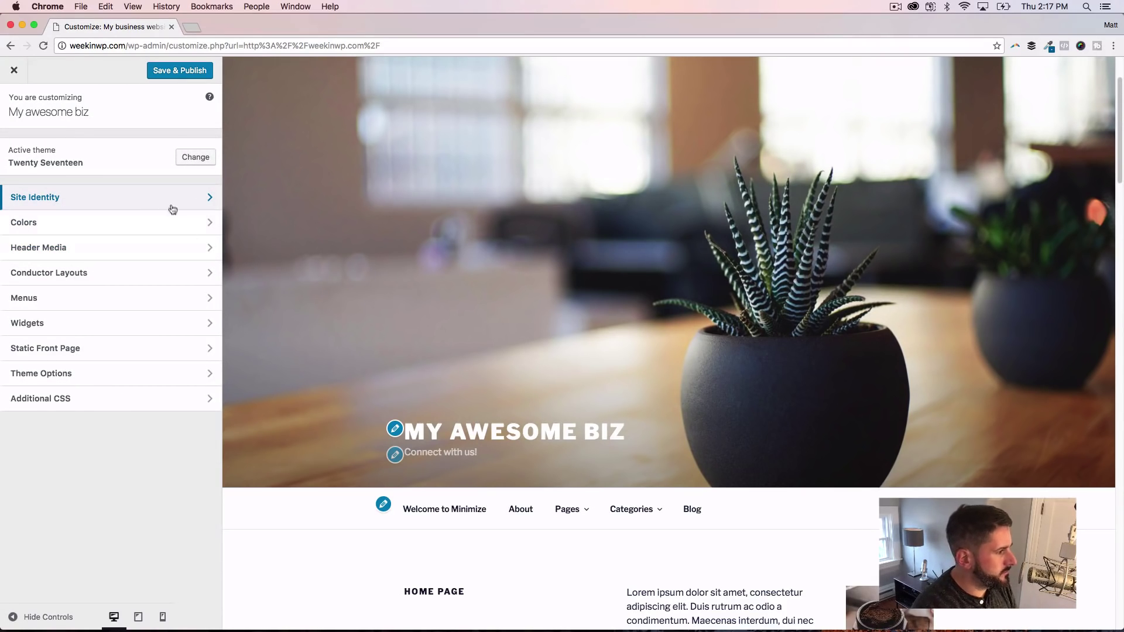
# Open the menu location settings from the previewed navigation bar and examine the navigation's submenus.
pyautogui.click(447, 380)
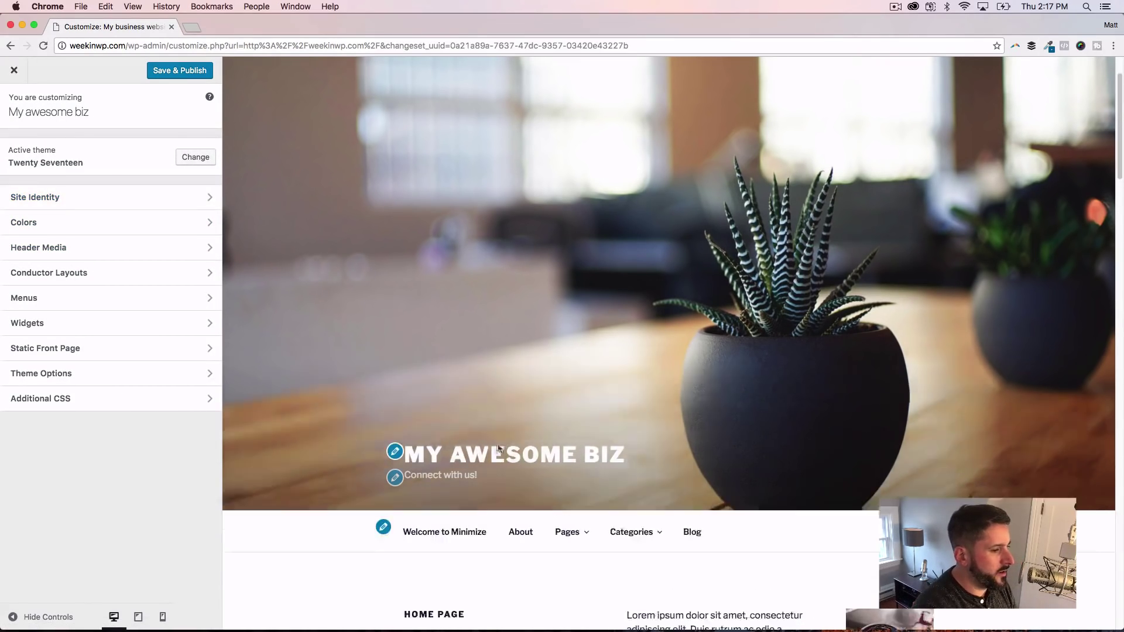
pyautogui.scroll(-3, 515, 425)
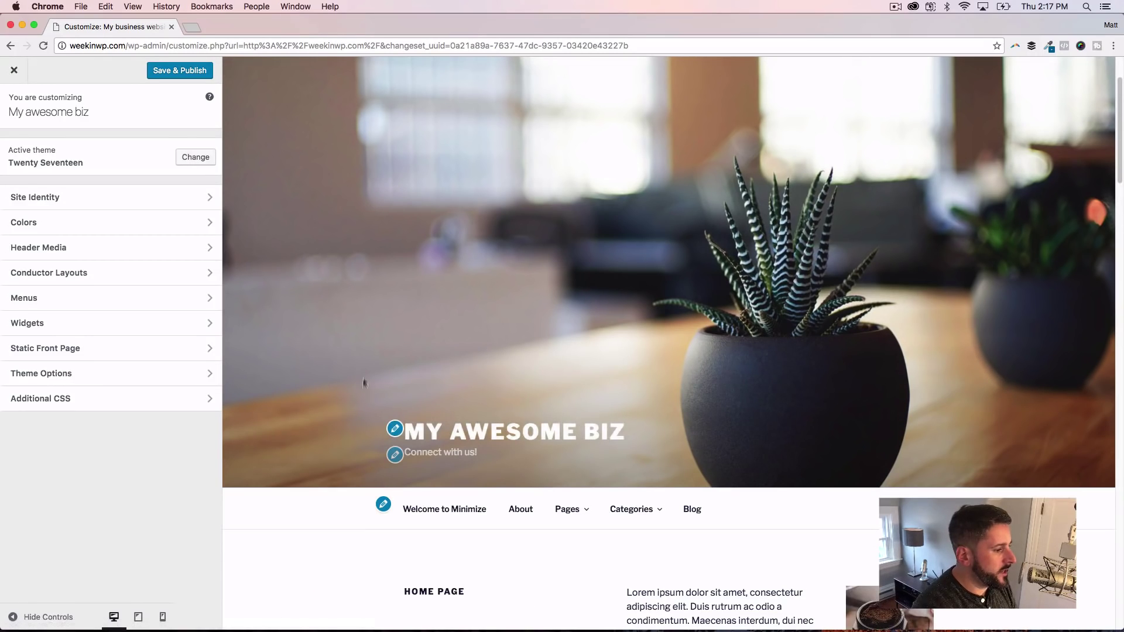
pyautogui.scroll(-1, 389, 486)
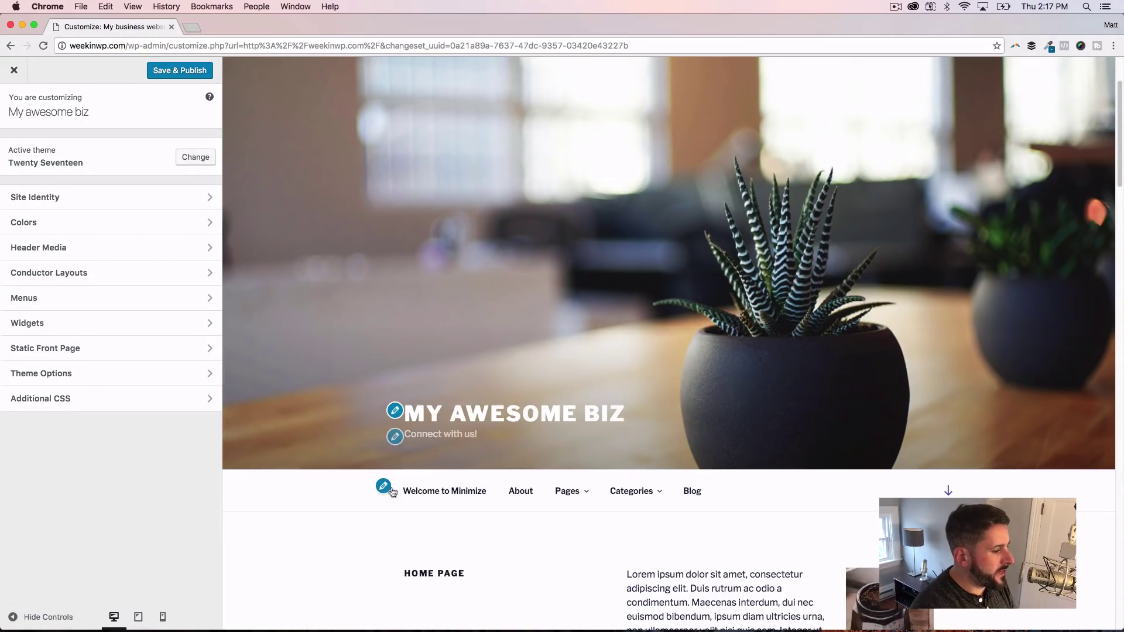
pyautogui.click(384, 488)
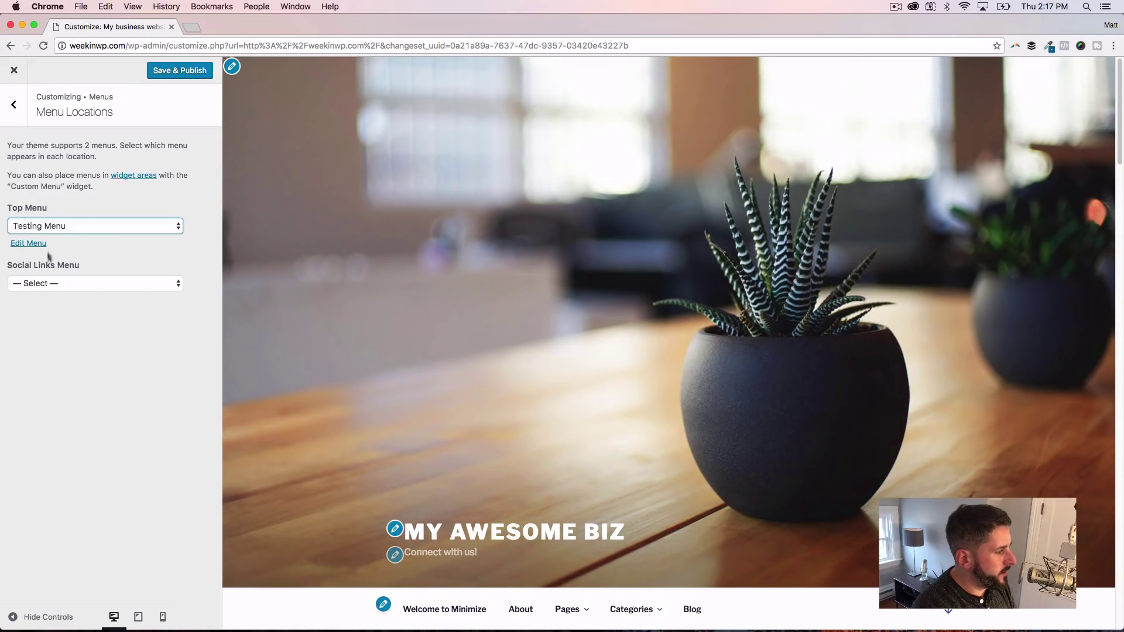
pyautogui.scroll(-3, 467, 459)
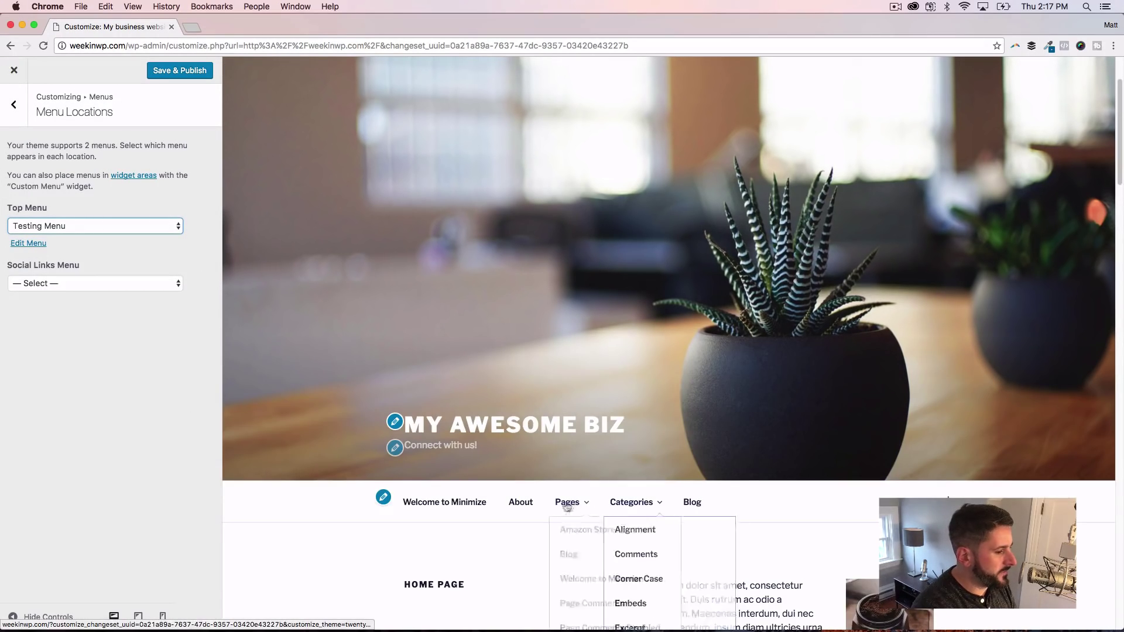
pyautogui.scroll(3, 358, 328)
# Open the header media settings and, in a new tab, copy the URL of YouTube's "How to migrate WordPress SEO data from one theme/plugin to another" video.
pyautogui.click(233, 67)
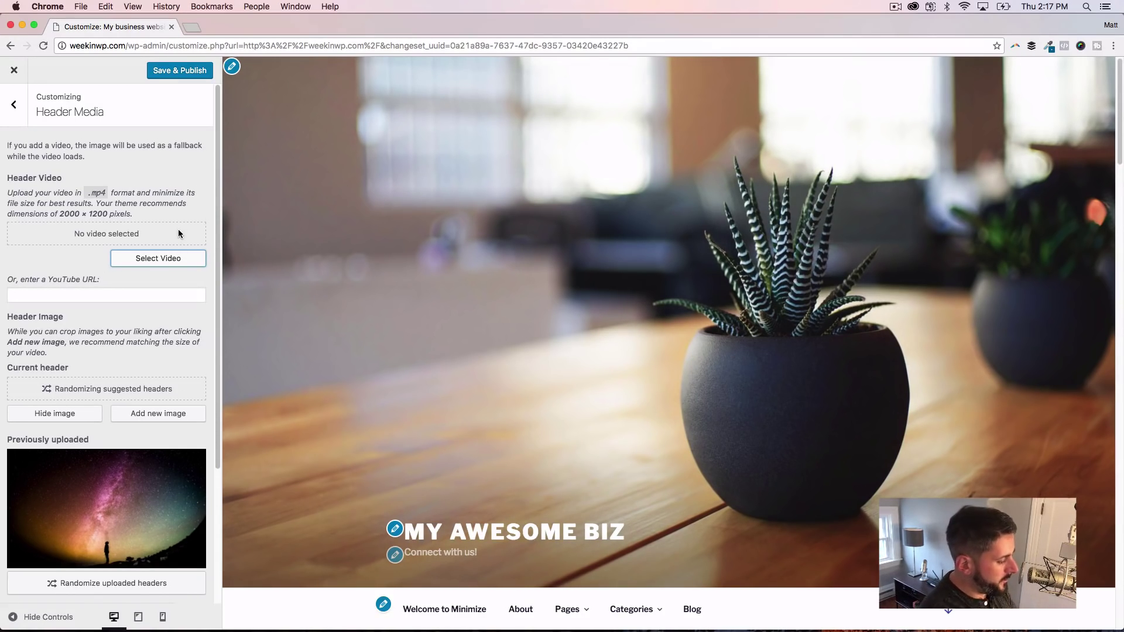
pyautogui.press('super+t')
pyautogui.write('t')
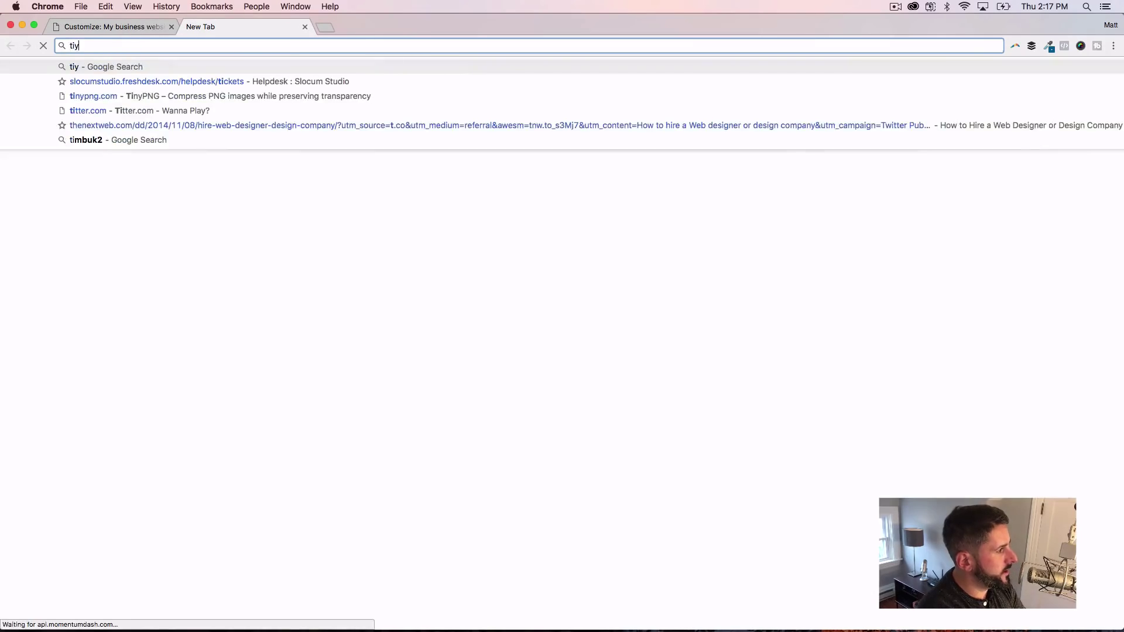
pyautogui.press('BackSpace')
pyautogui.write('youtube.com')
pyautogui.press('Return')
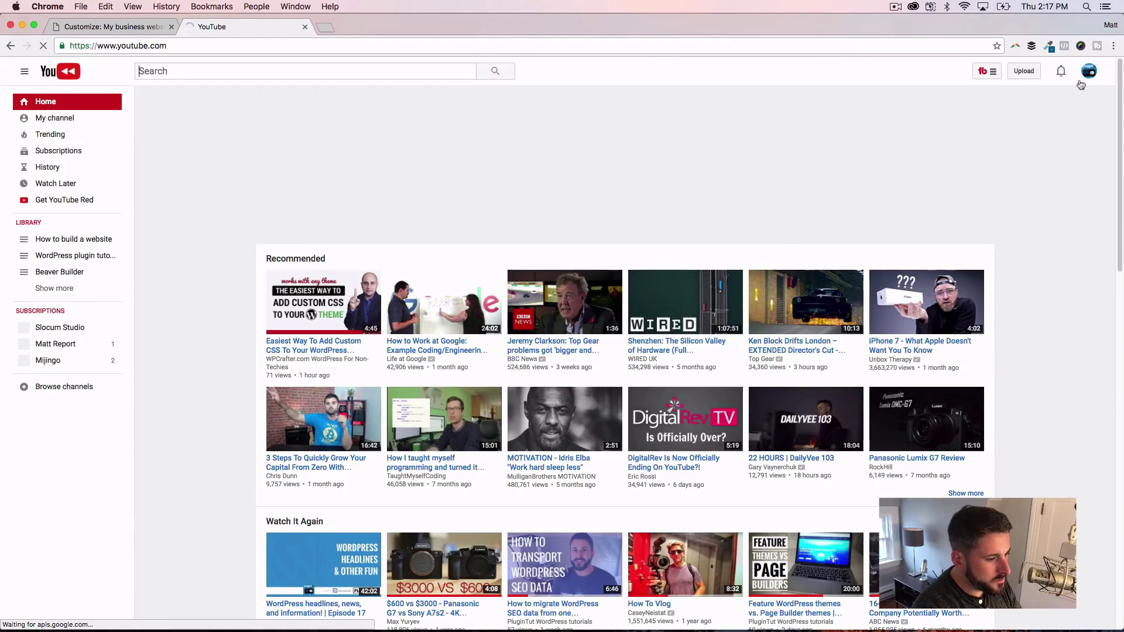
pyautogui.click(555, 559)
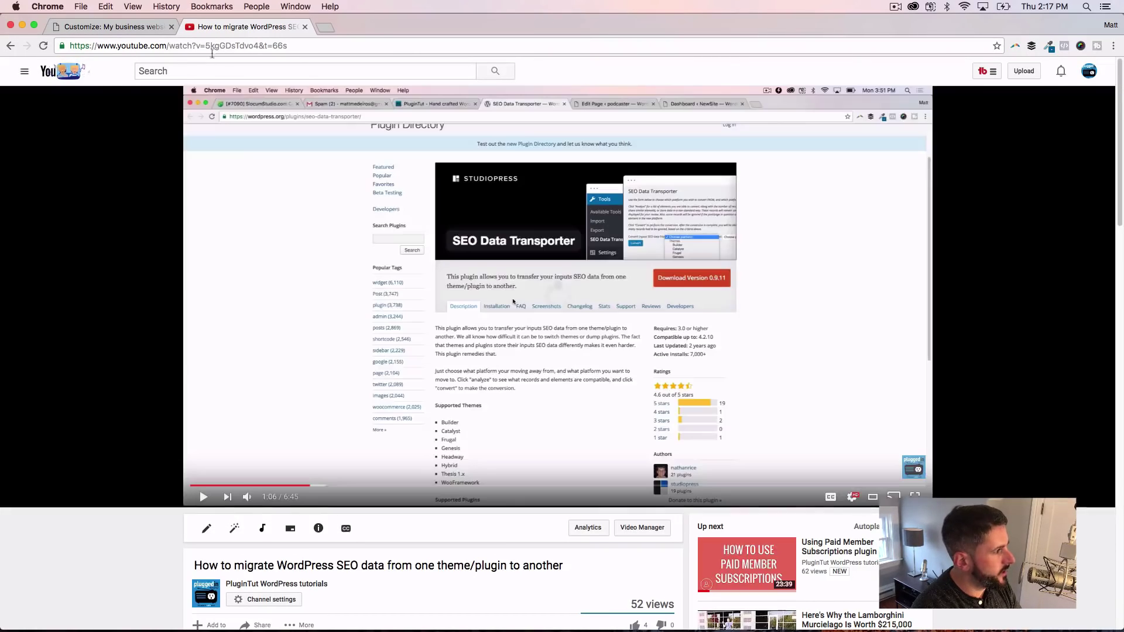
pyautogui.click(220, 47)
pyautogui.press('super+c')
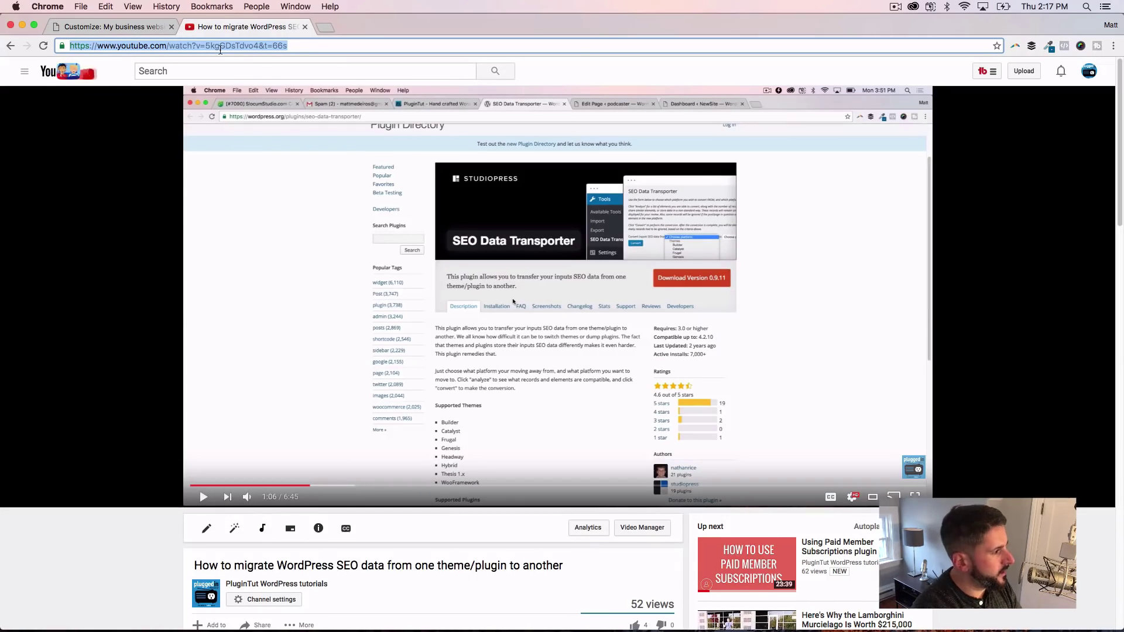
# Return to the Customizer tab and set the previously uploaded starry night sky picture as the header image.
pyautogui.click(136, 26)
pyautogui.scroll(-3, 400, 267)
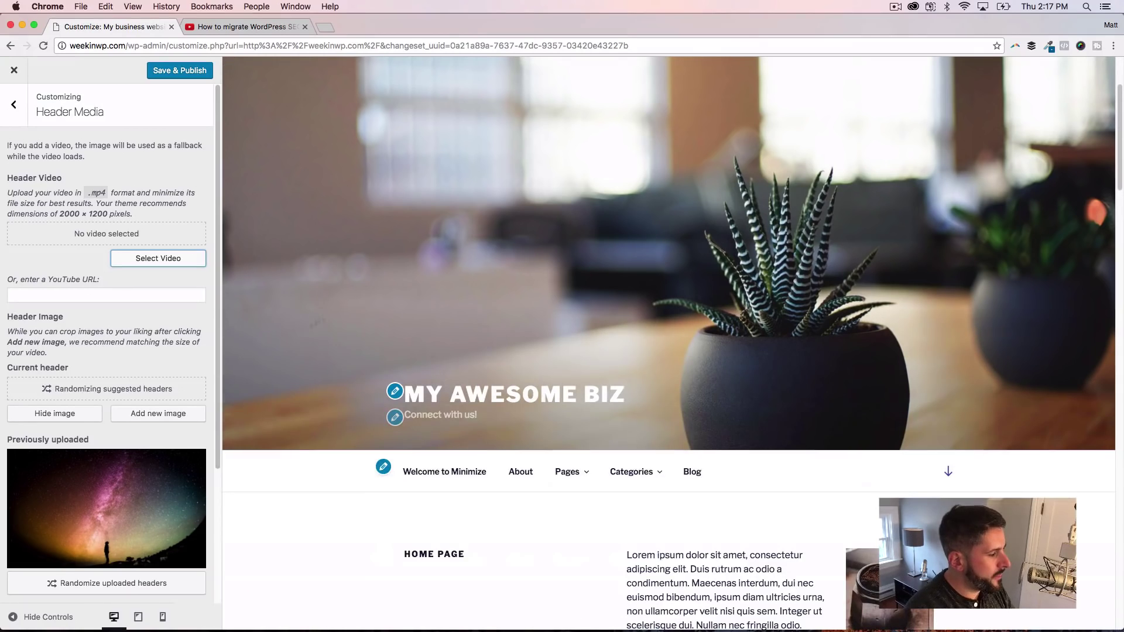
pyautogui.scroll(-1, 188, 393)
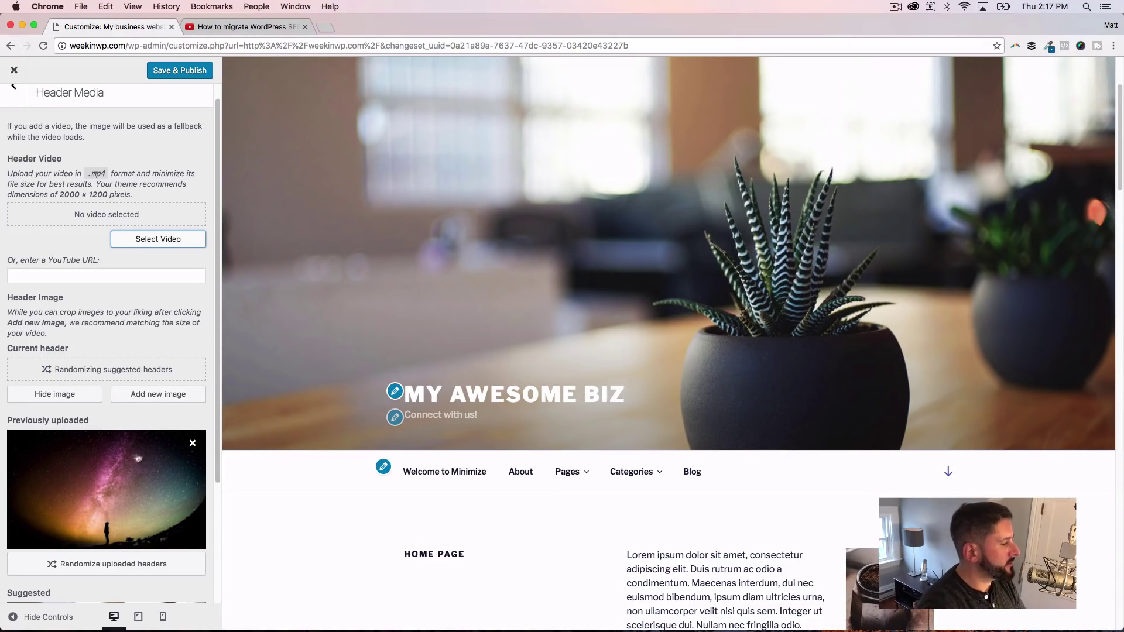
pyautogui.scroll(-3, 148, 446)
pyautogui.scroll(-1, 125, 424)
pyautogui.click(125, 271)
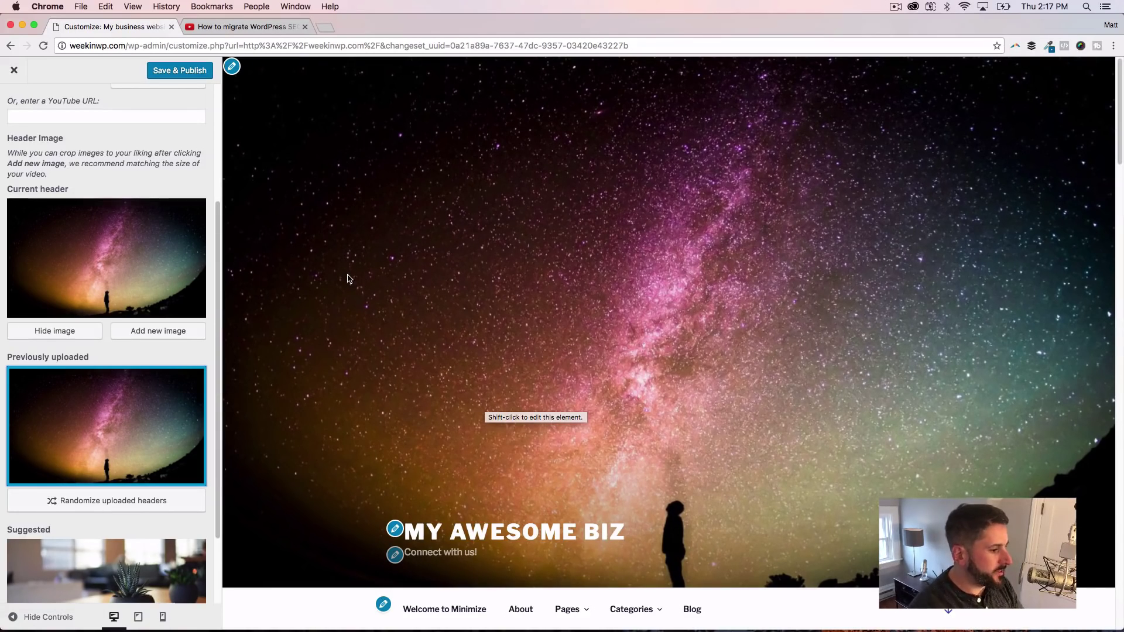
# Paste the copied YouTube URL as the header video and publish the customizations.
pyautogui.scroll(5, 193, 129)
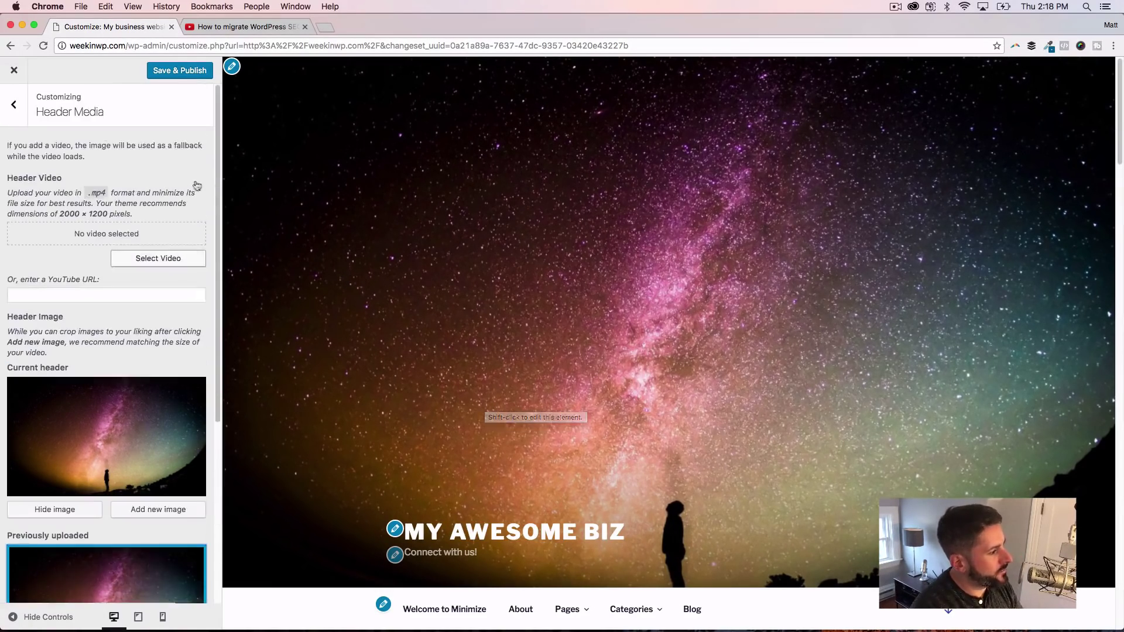
pyautogui.click(170, 294)
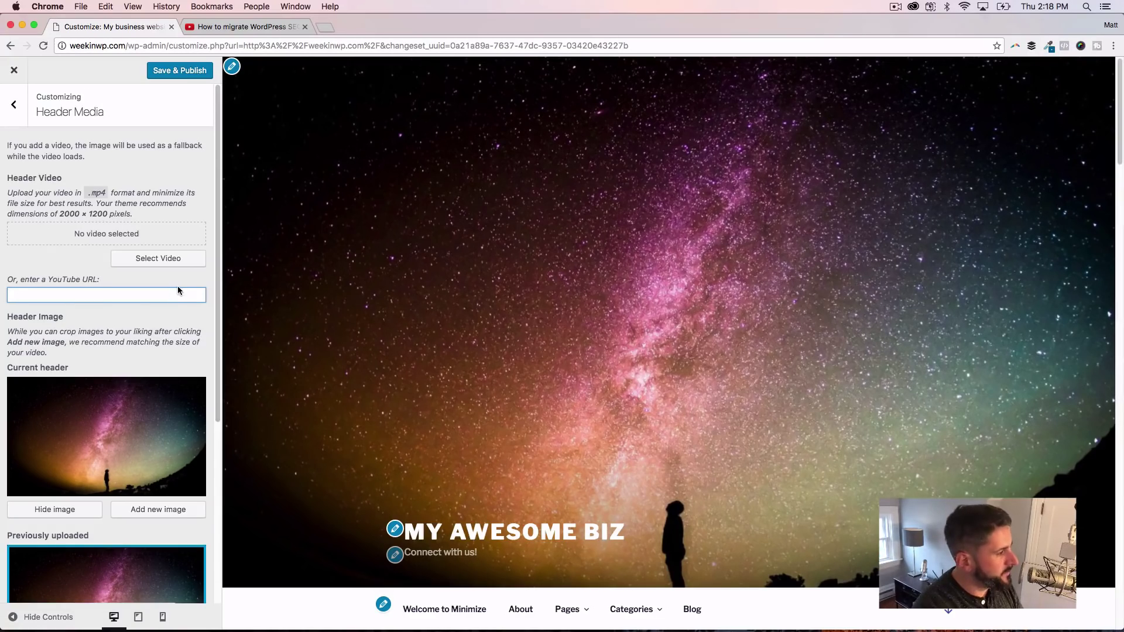
pyautogui.press('super+v')
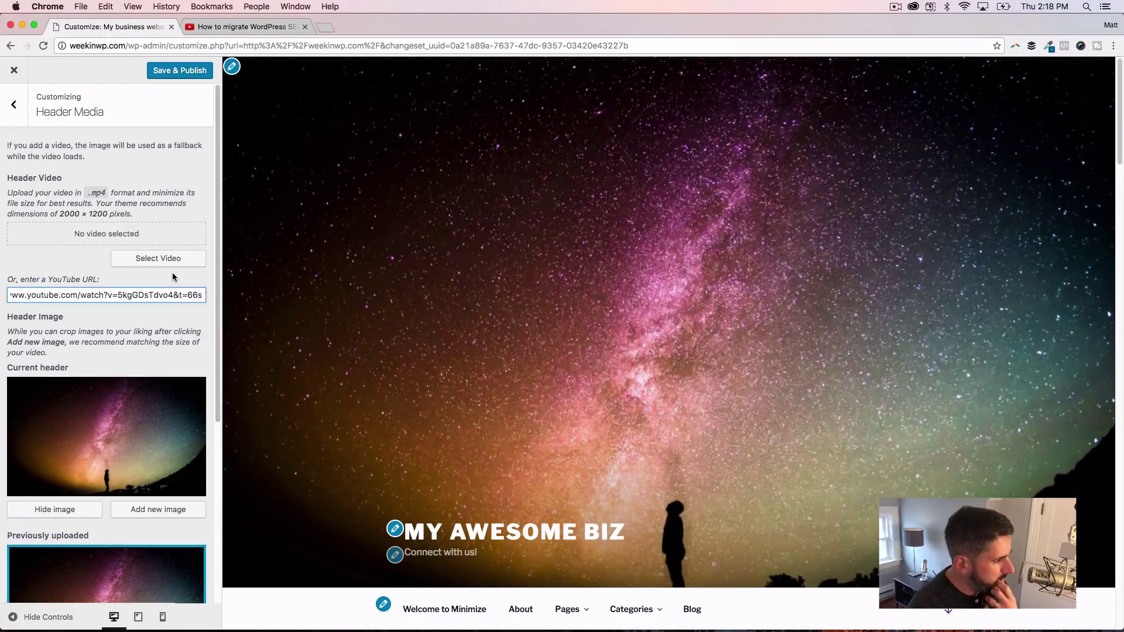
pyautogui.click(186, 70)
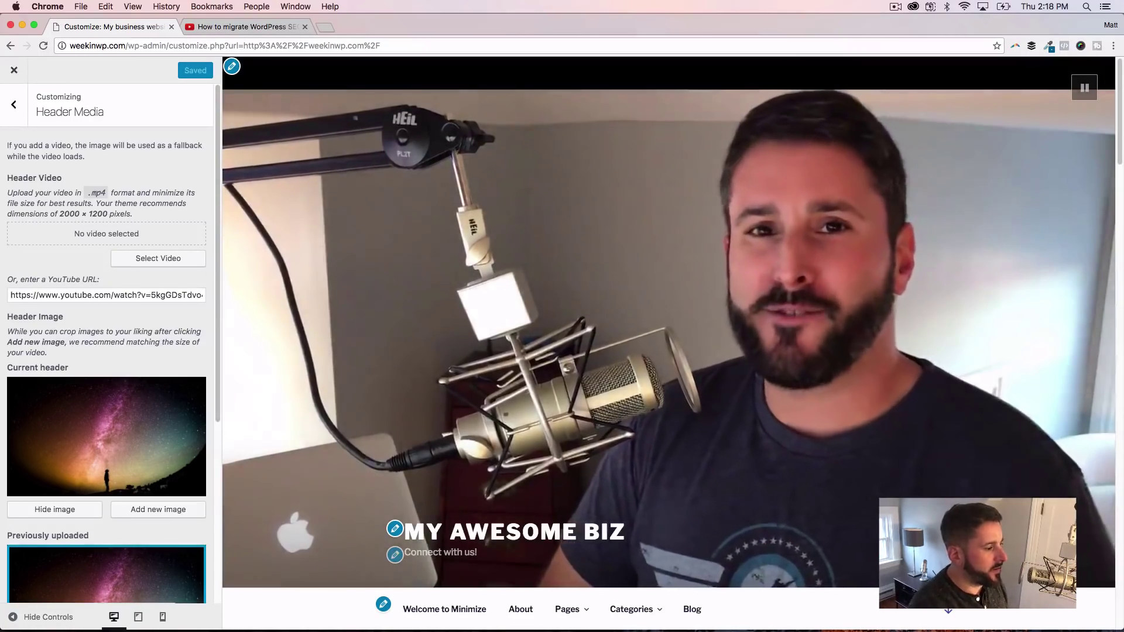
# Review how the header video plays behind the site title and above the home page sections in the preview.
pyautogui.scroll(-3, 609, 410)
pyautogui.moveTo(639, 431)
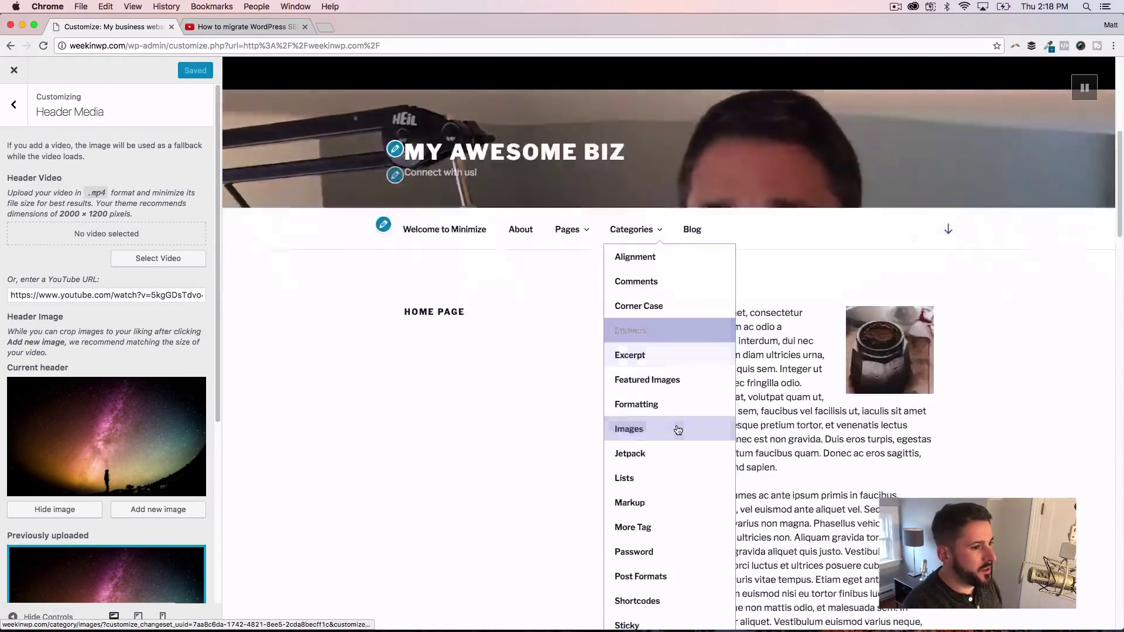
pyautogui.scroll(3, 673, 427)
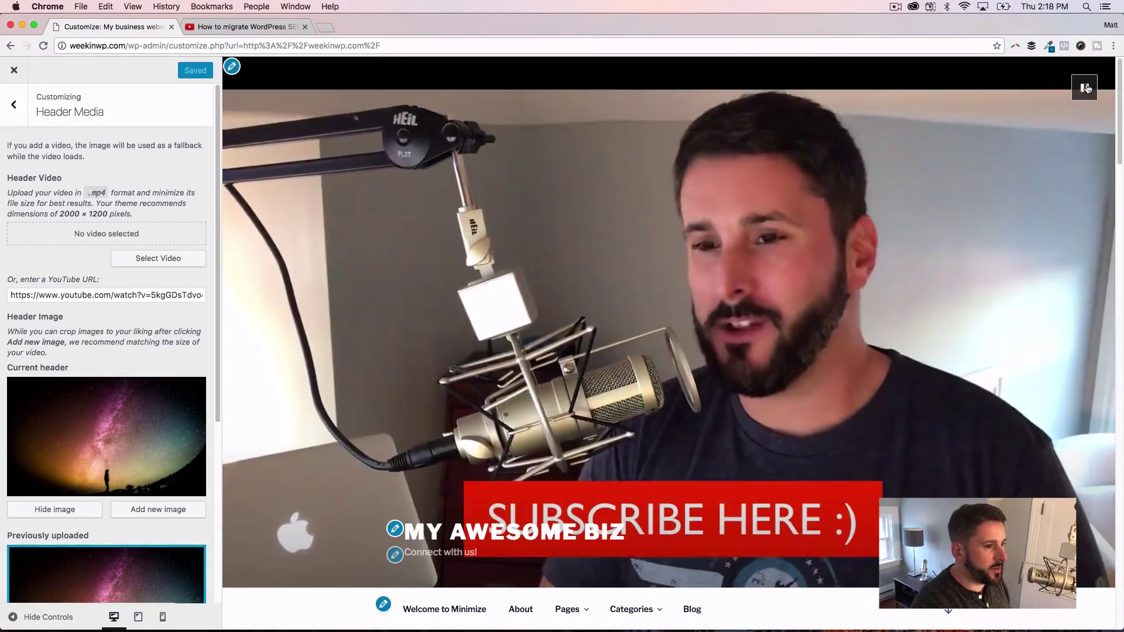
pyautogui.scroll(-2, 643, 401)
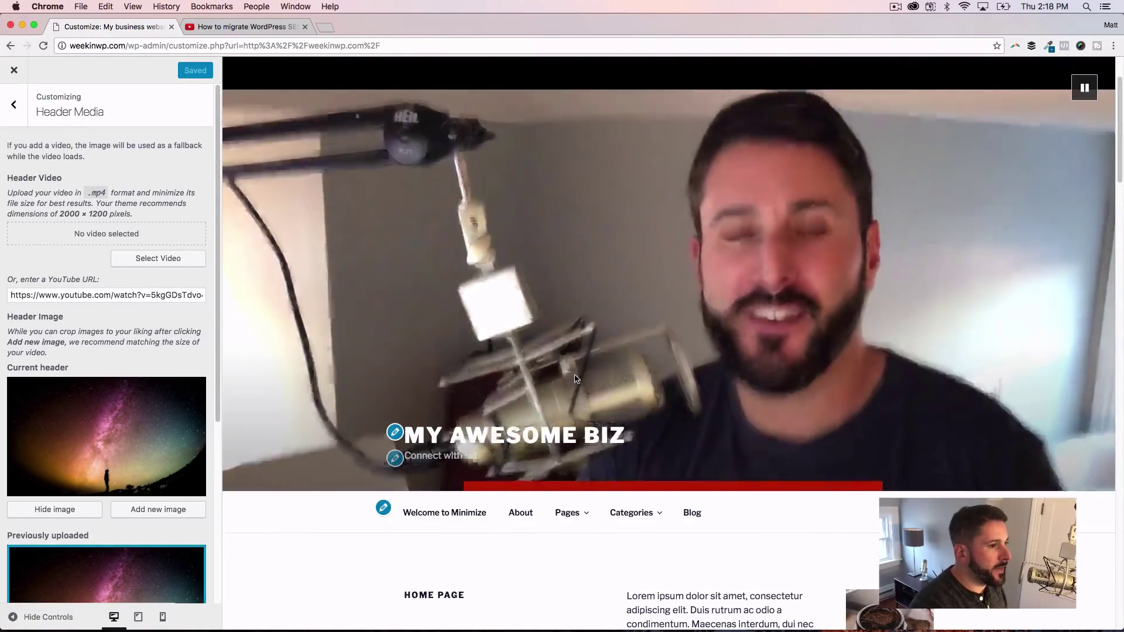
pyautogui.scroll(-3, 577, 403)
pyautogui.moveTo(568, 291)
pyautogui.scroll(-3, 578, 362)
pyautogui.scroll(5, 673, 369)
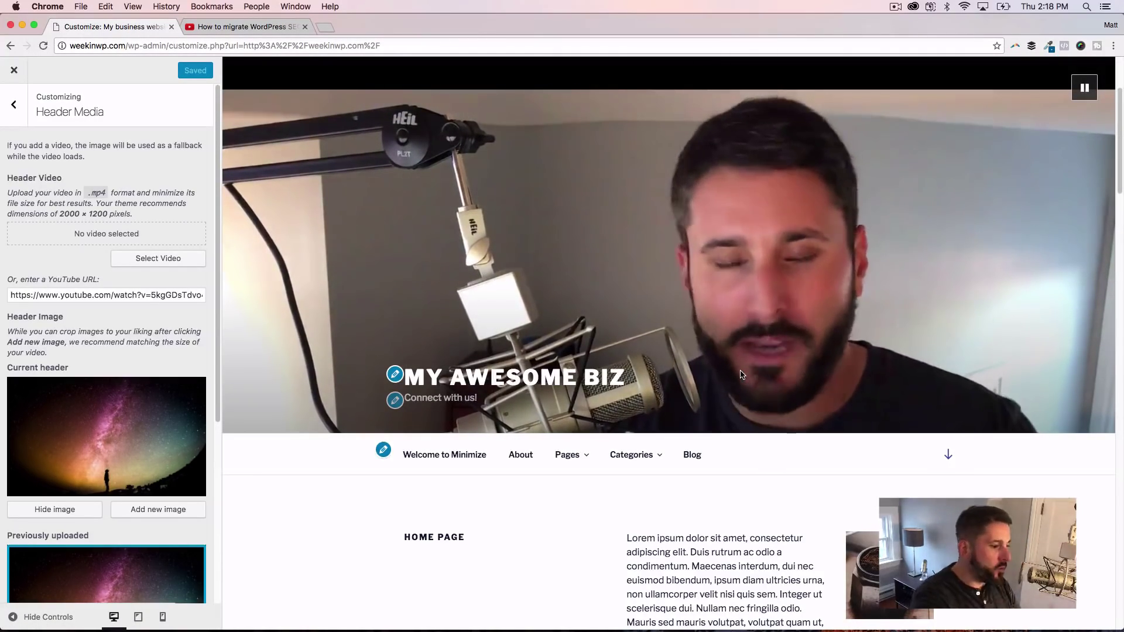
# Reopen the header media settings and clear the YouTube URL of the header video.
pyautogui.click(14, 104)
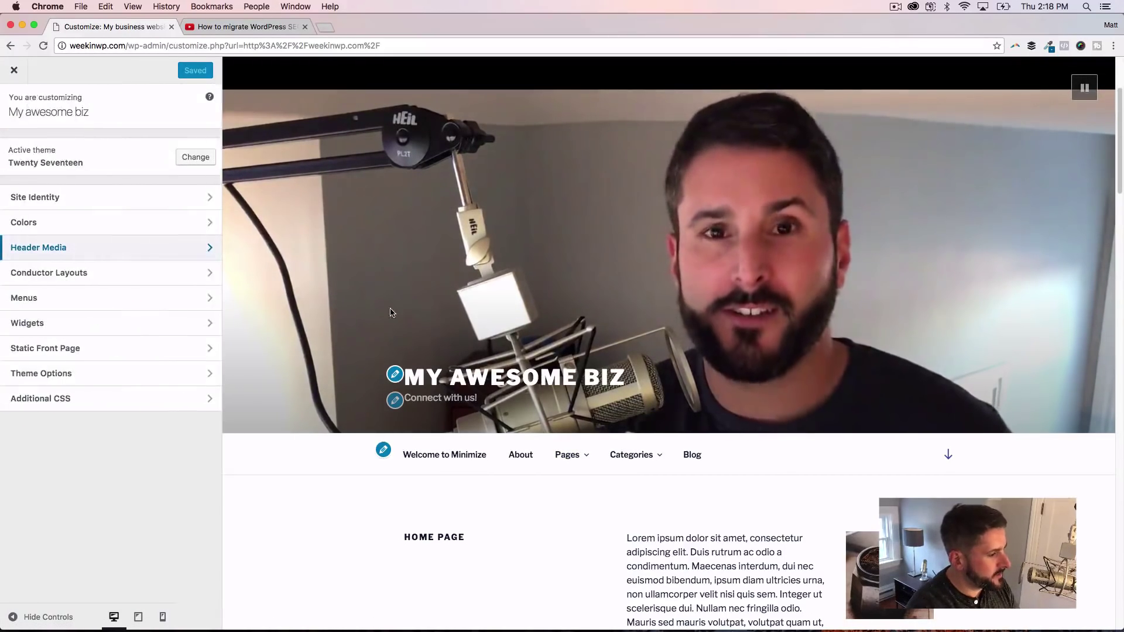
pyautogui.click(143, 252)
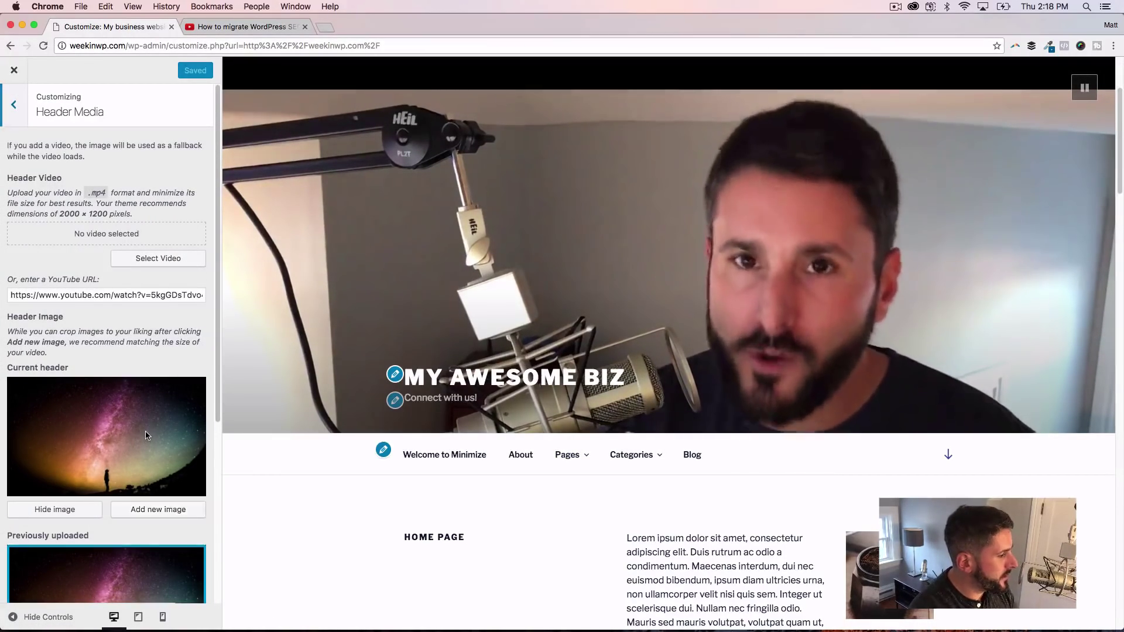
pyautogui.click(175, 295)
pyautogui.press('super+a')
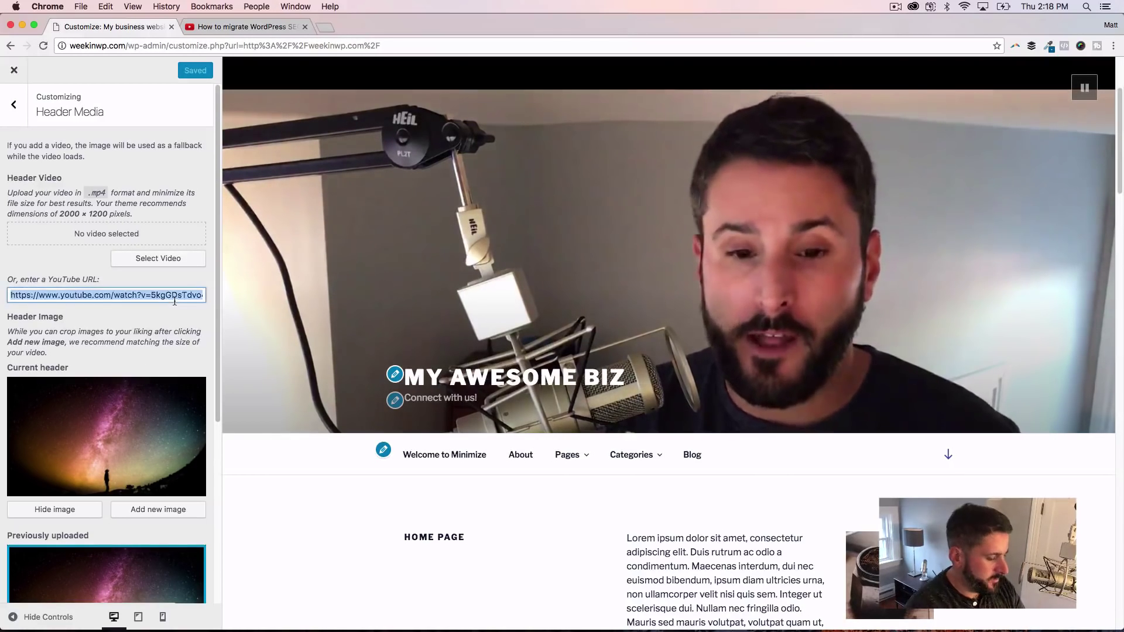
pyautogui.press('BackSpace')
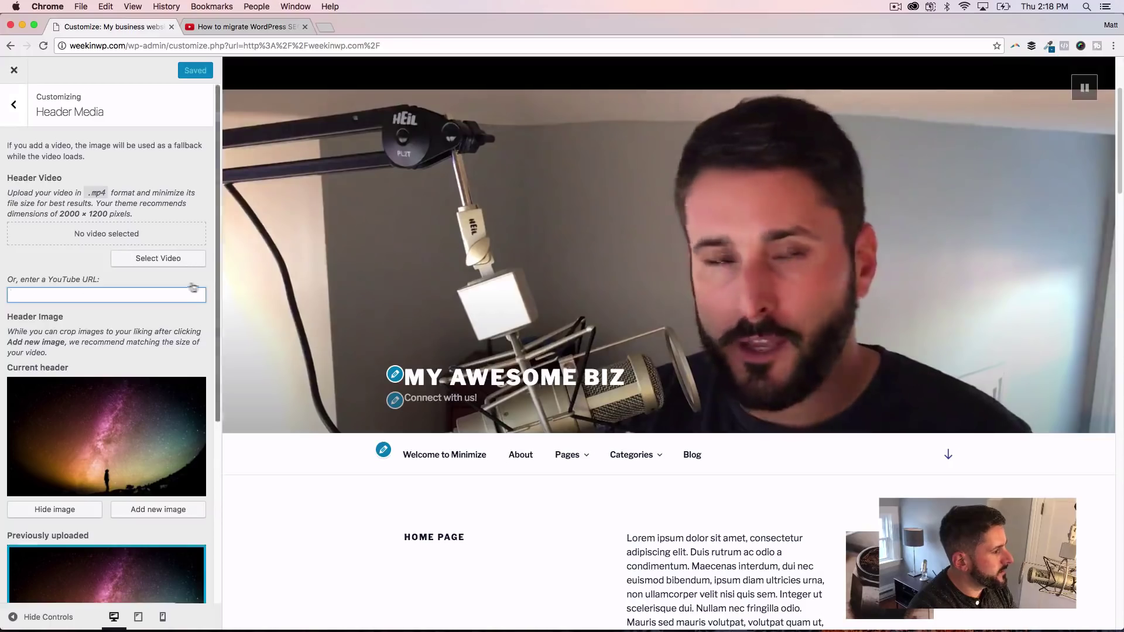
# Set the header image to randomize the uploaded headers, publish the customizations and leave the header media settings.
pyautogui.scroll(-5, 190, 284)
pyautogui.scroll(5, 189, 274)
pyautogui.scroll(-4, 110, 475)
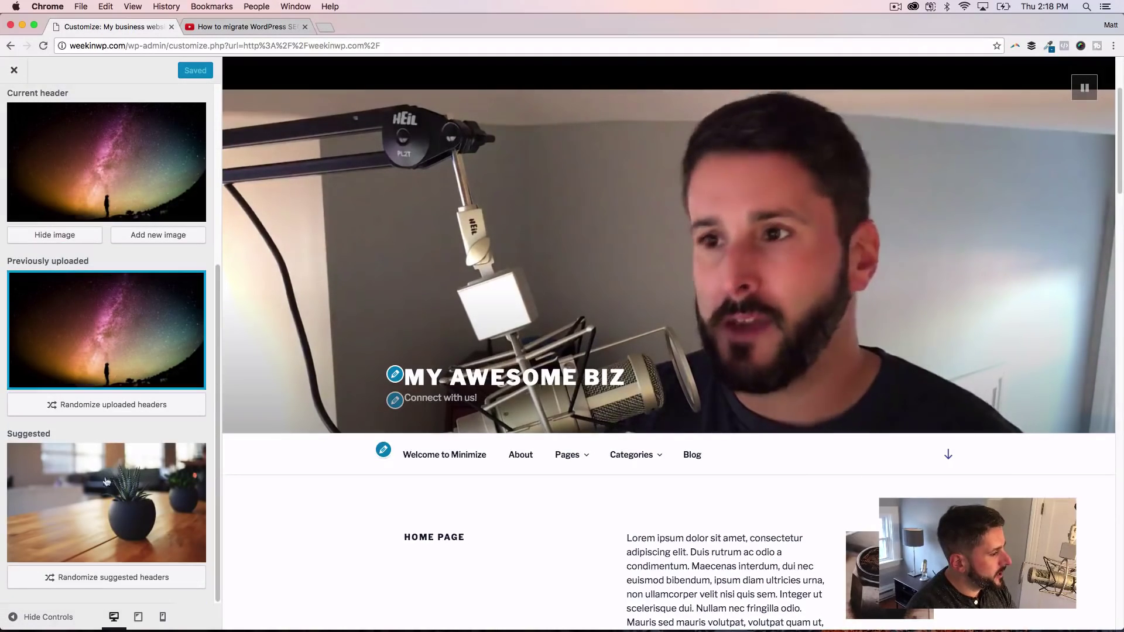
pyautogui.click(100, 404)
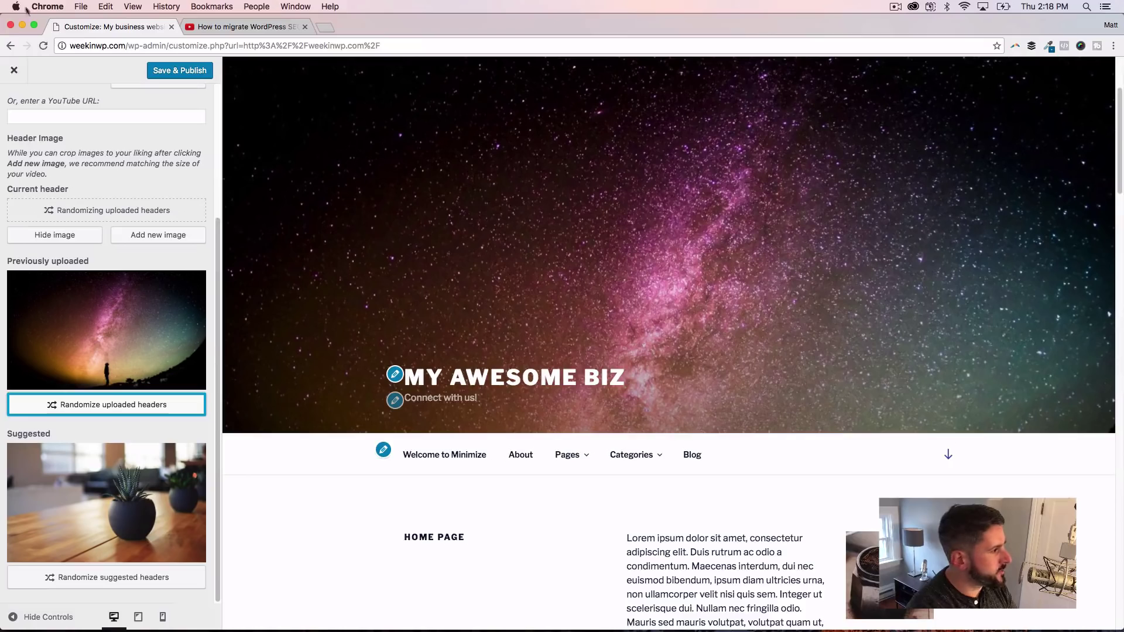
pyautogui.click(178, 70)
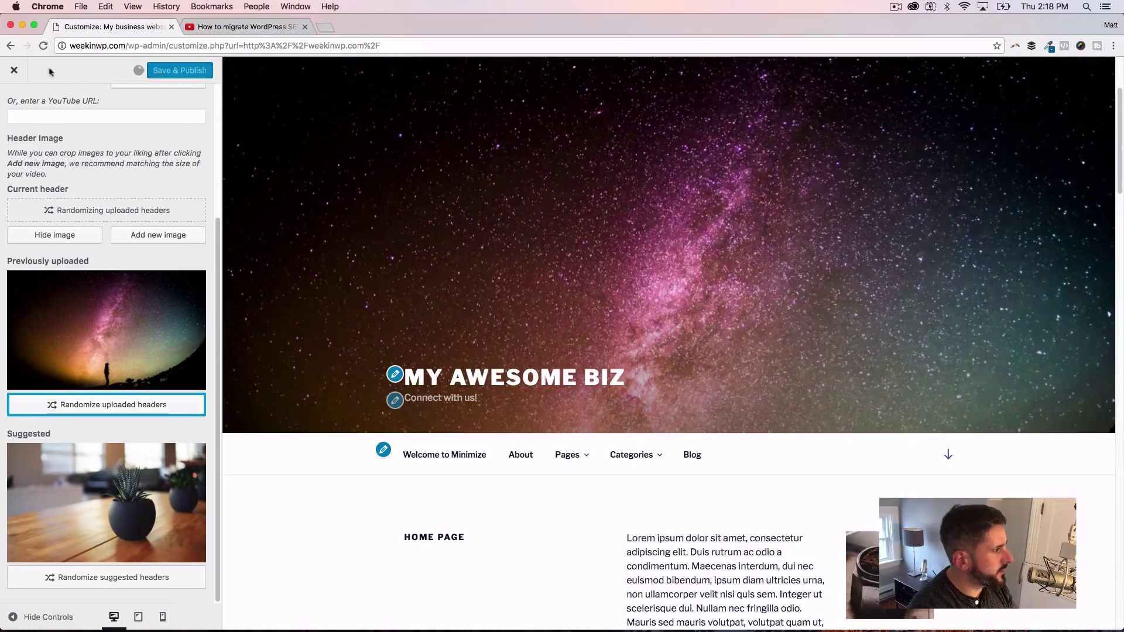
pyautogui.scroll(3, 81, 253)
pyautogui.click(13, 105)
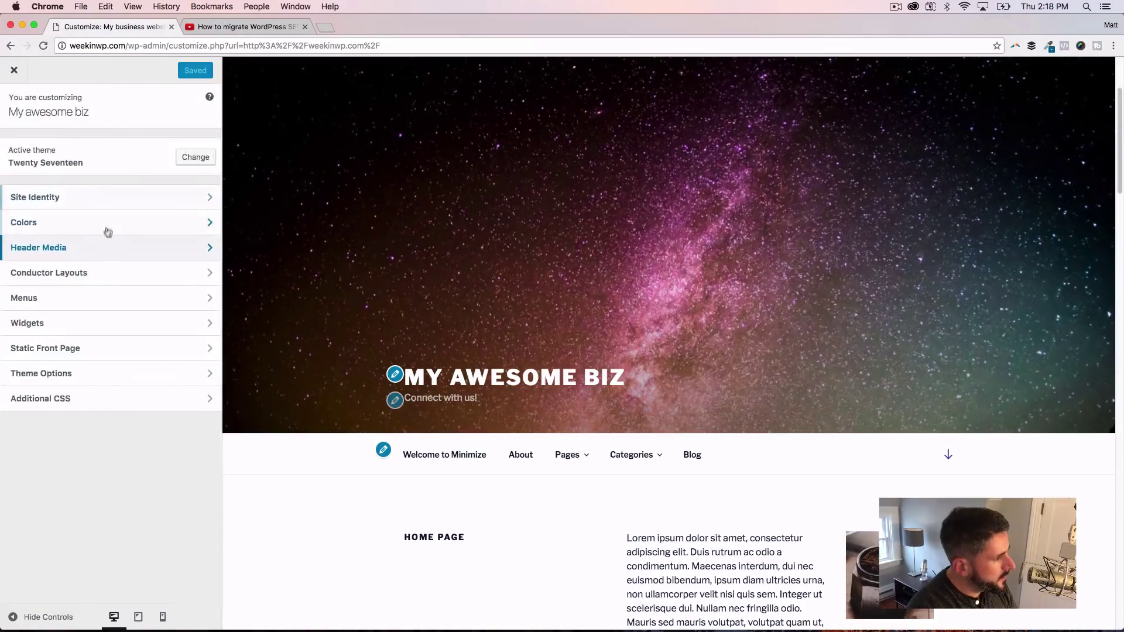
# Open the color settings and switch the color scheme to Light and to Dark to compare them in the preview.
pyautogui.click(107, 223)
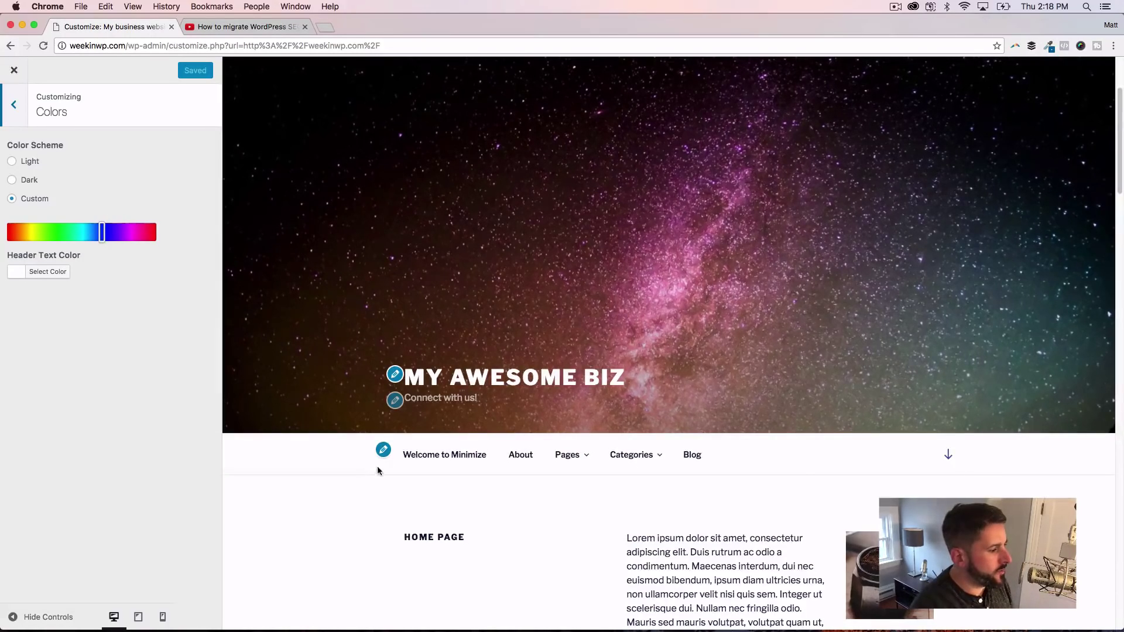
pyautogui.scroll(-4, 378, 470)
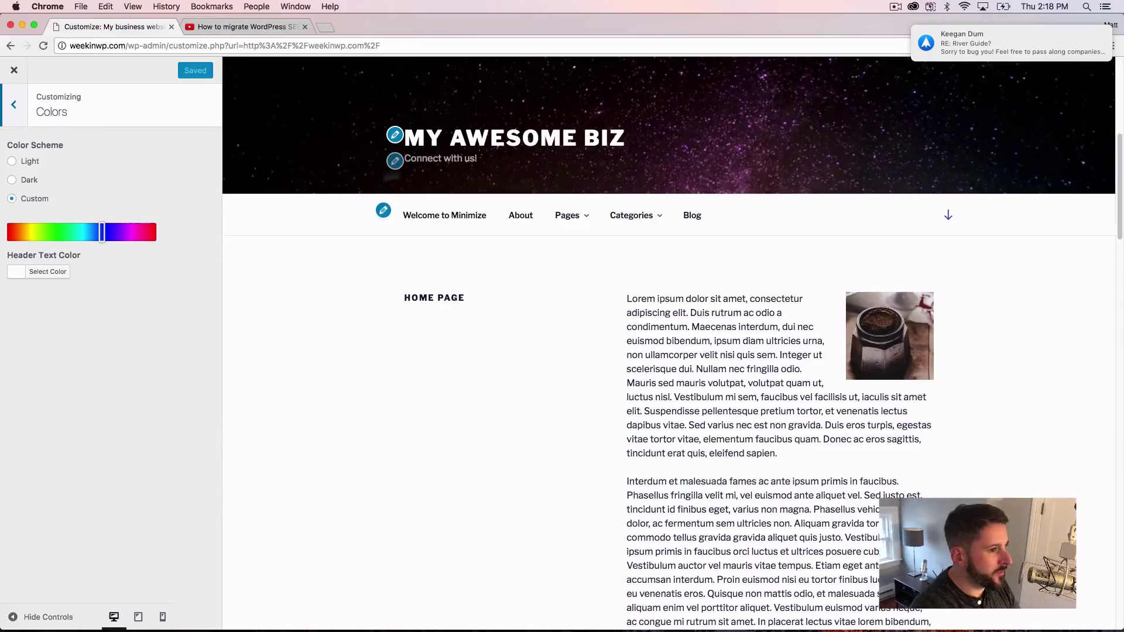
pyautogui.click(31, 162)
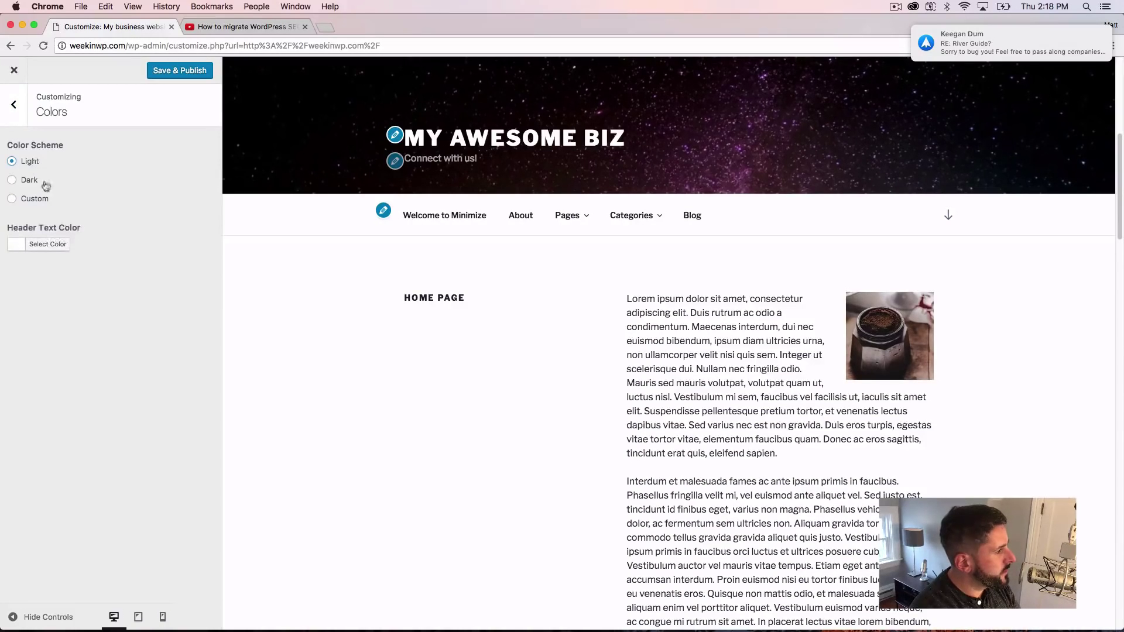
pyautogui.click(29, 181)
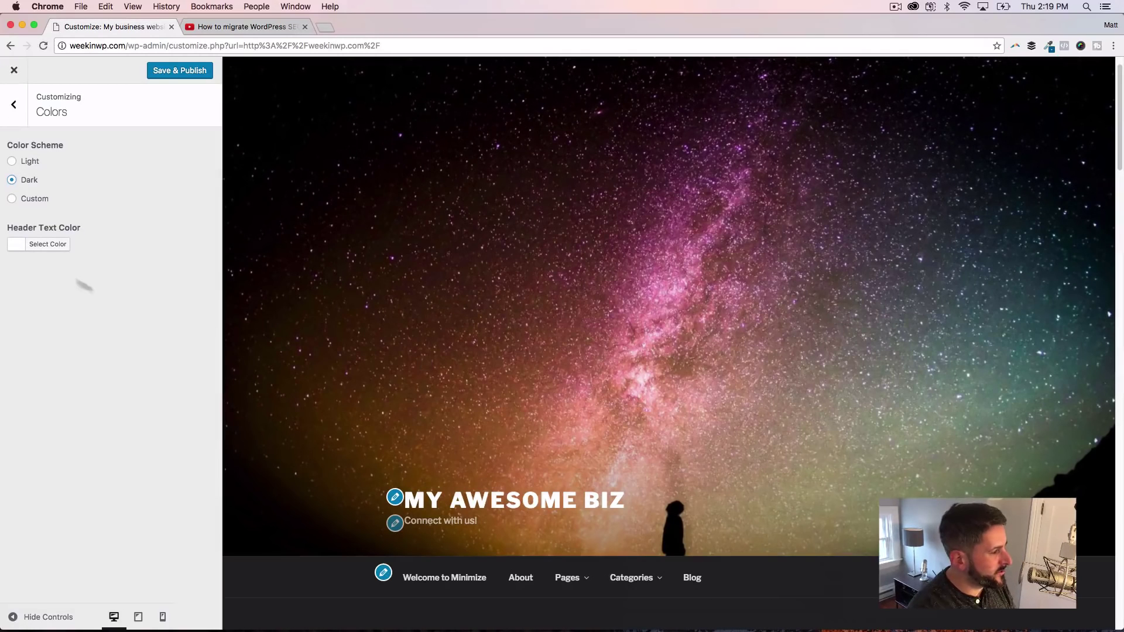
# Try yellow (#eeee22) as the header text color, and set it back to white (#ffffff).
pyautogui.click(46, 244)
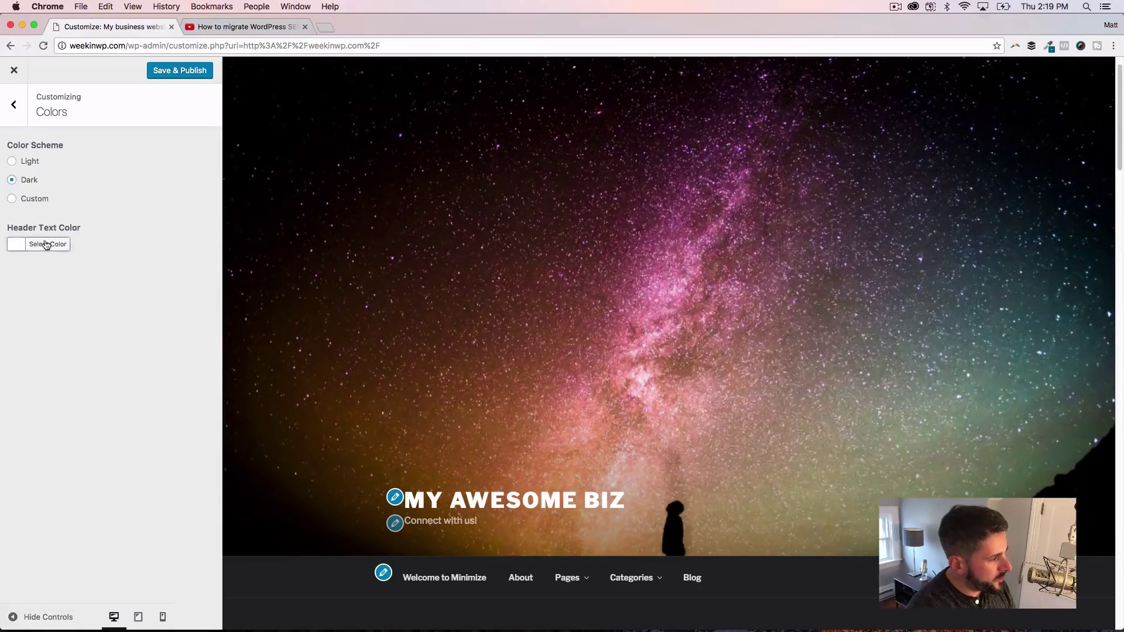
pyautogui.click(75, 338)
pyautogui.moveTo(90, 306); pyautogui.dragTo(61, 343)
pyautogui.click(73, 379)
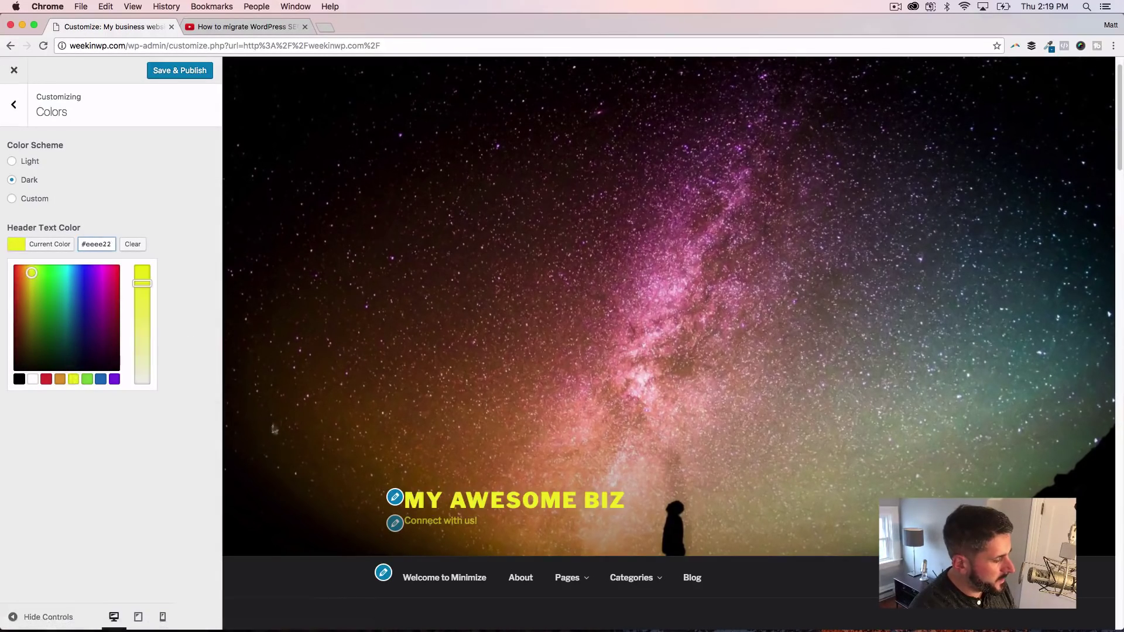
pyautogui.click(32, 379)
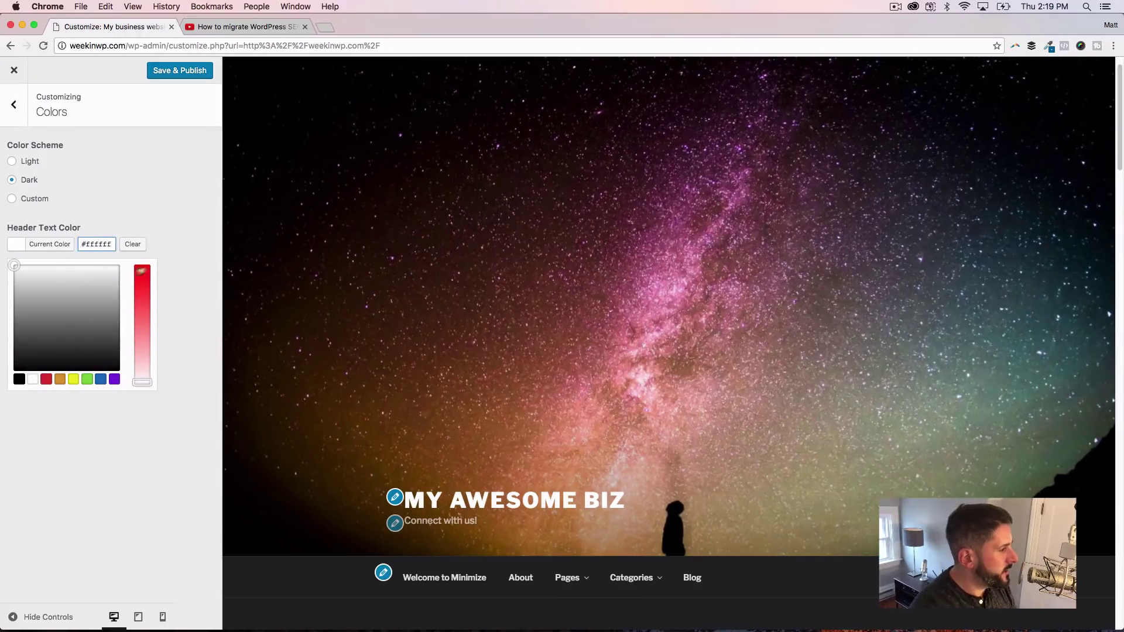
pyautogui.click(170, 237)
# Switch the color scheme to Custom and check the menu links and page sections down to the footer.
pyautogui.click(12, 198)
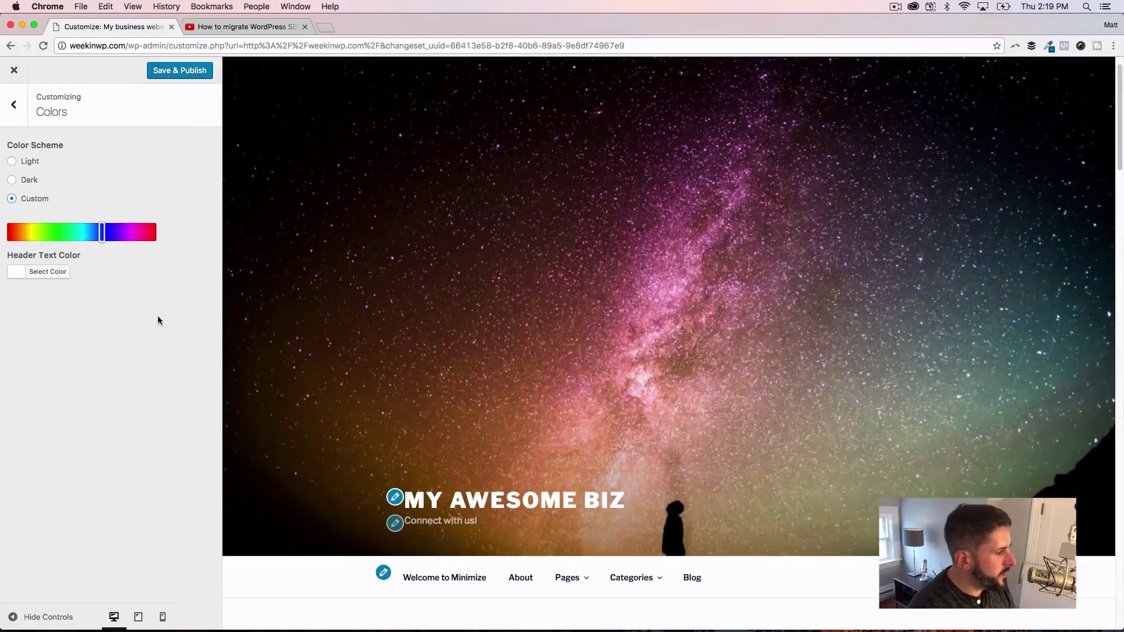
pyautogui.scroll(-5, 438, 379)
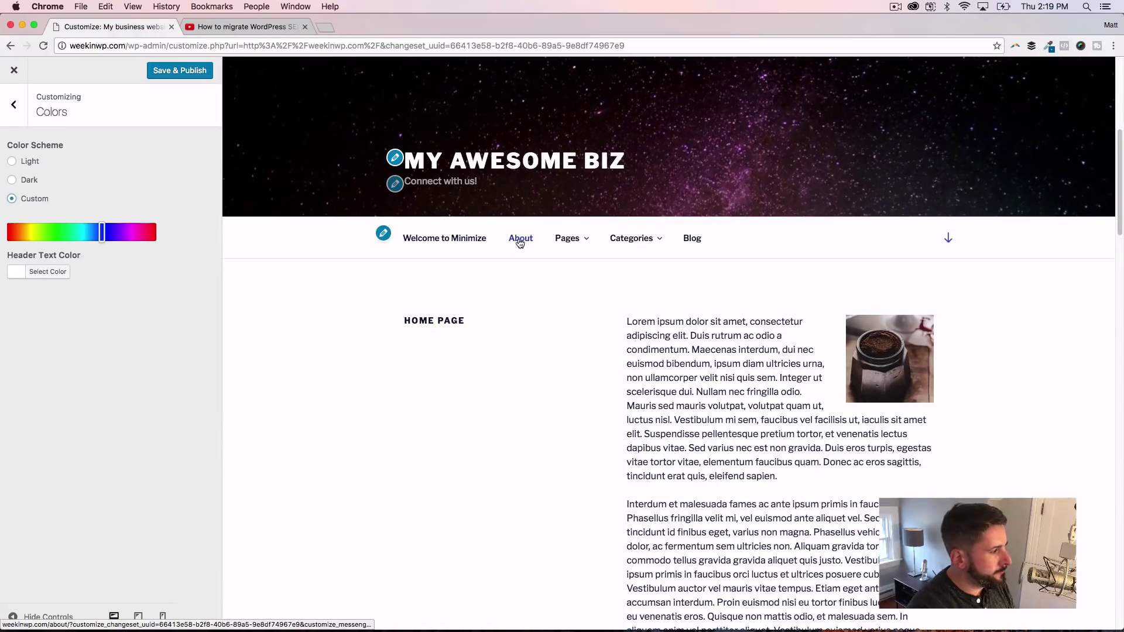
pyautogui.moveTo(578, 246)
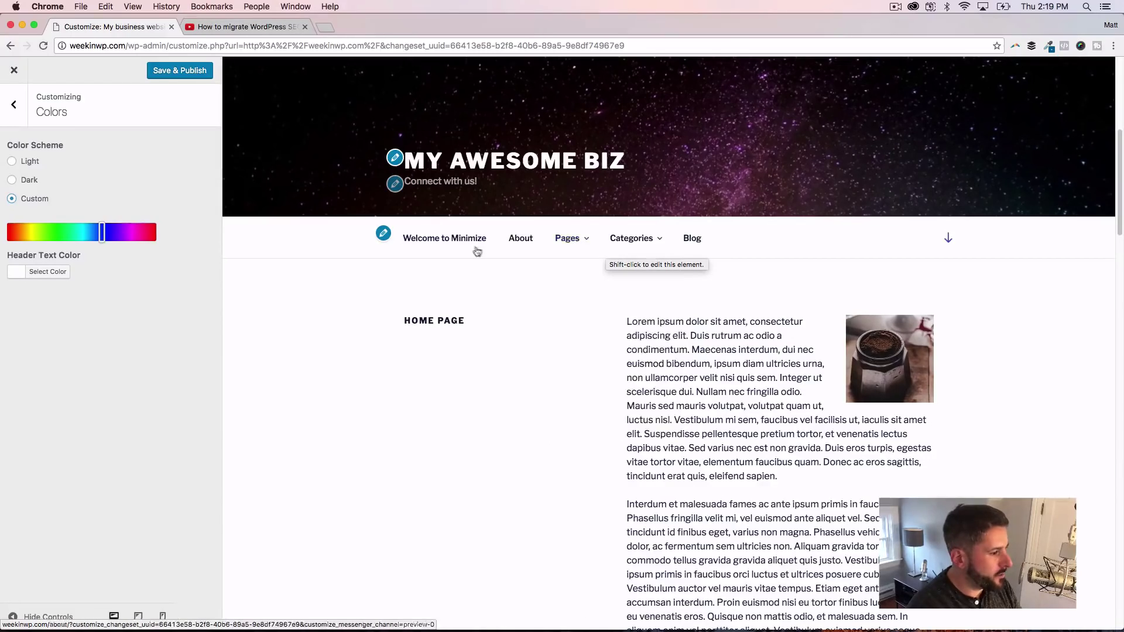
pyautogui.moveTo(628, 243)
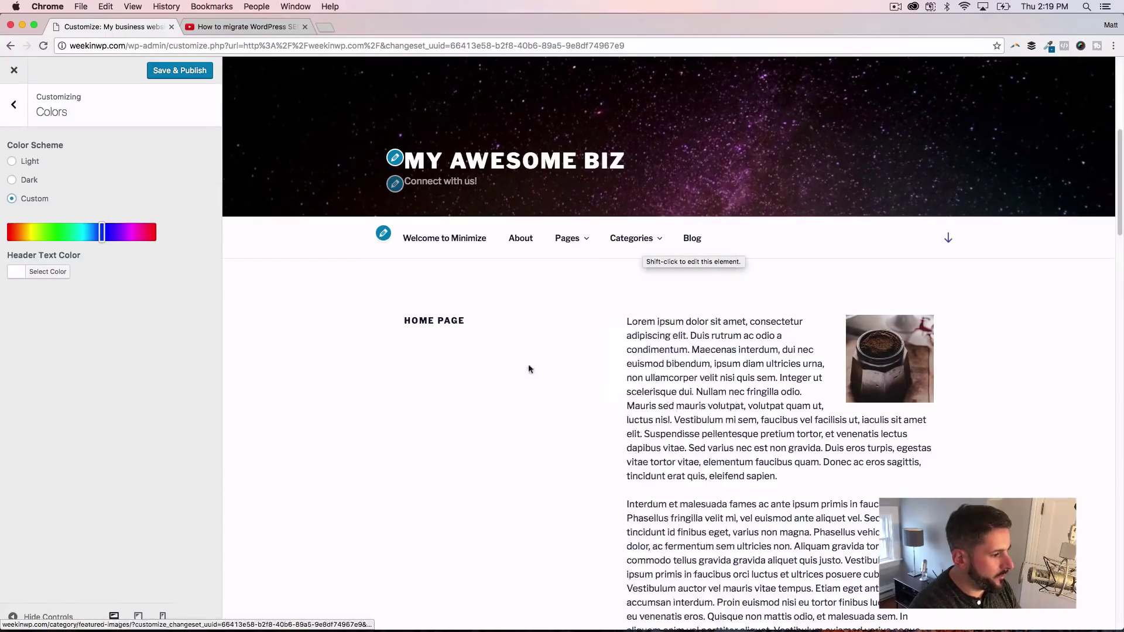
pyautogui.scroll(-10, 603, 369)
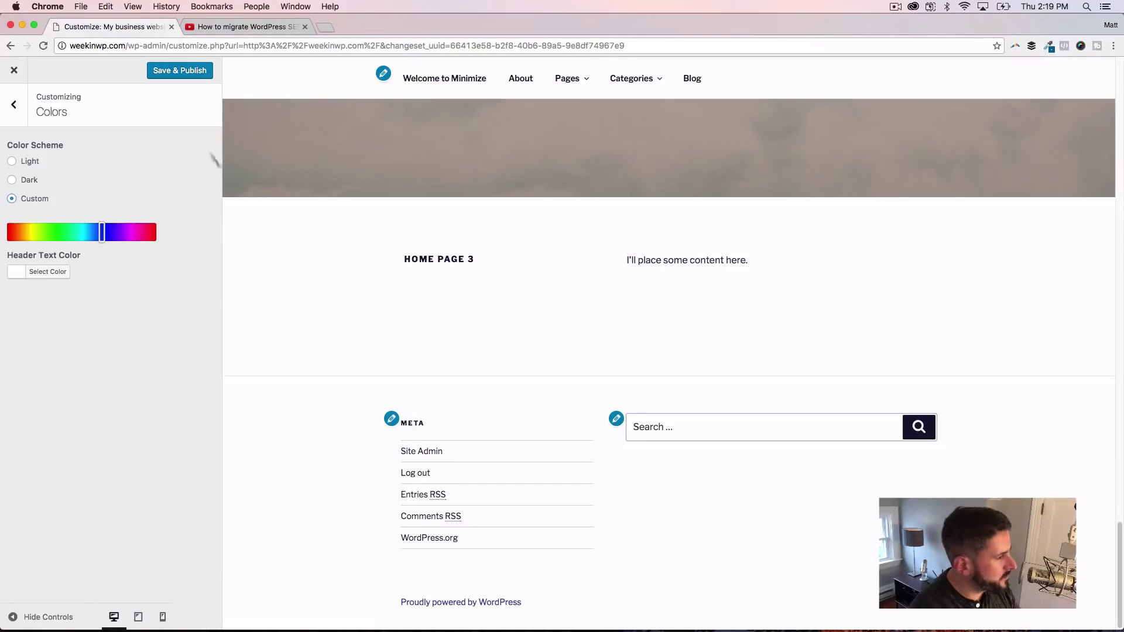
# Shift the Custom scheme's hue to purple, check it on the page and Pages menu, and set the hue to red.
pyautogui.moveTo(140, 237)
pyautogui.mouseDown()
pyautogui.moveTo(151, 234)
pyautogui.moveTo(13, 235)
pyautogui.moveTo(121, 235)
pyautogui.mouseUp()
pyautogui.scroll(20, 384, 261)
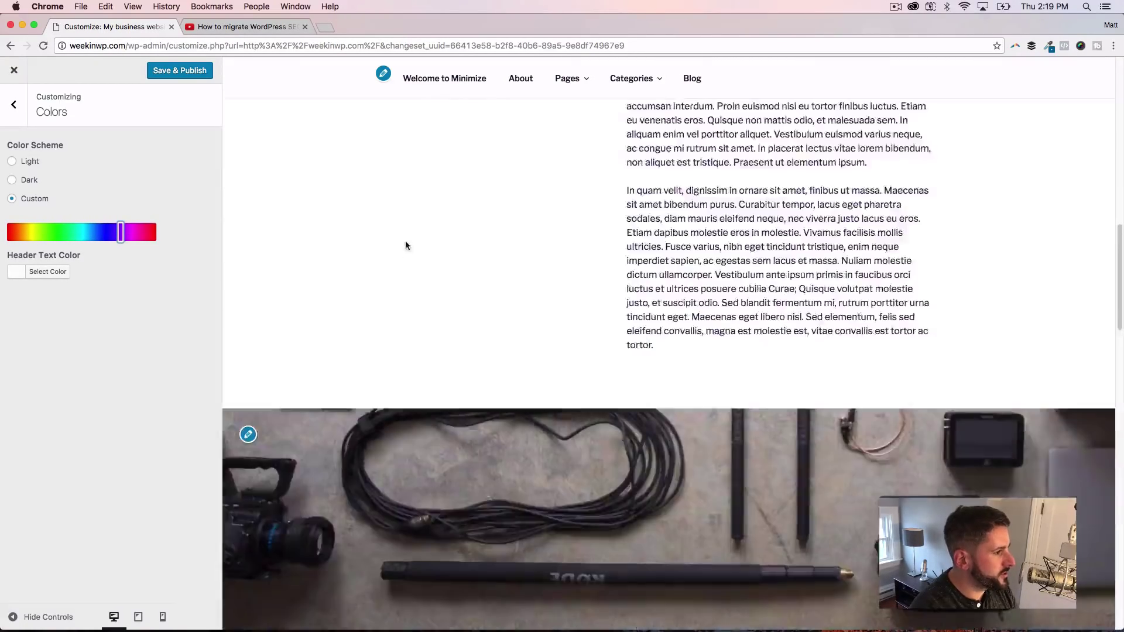
pyautogui.scroll(-5, 444, 342)
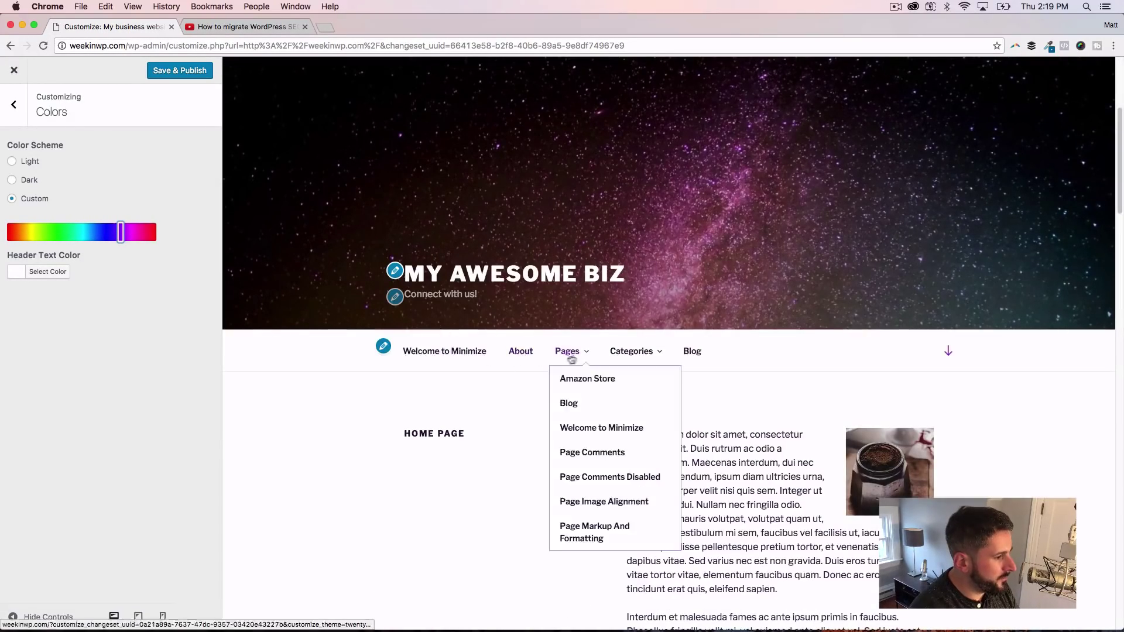
pyautogui.moveTo(578, 367)
pyautogui.moveTo(121, 232); pyautogui.dragTo(153, 232)
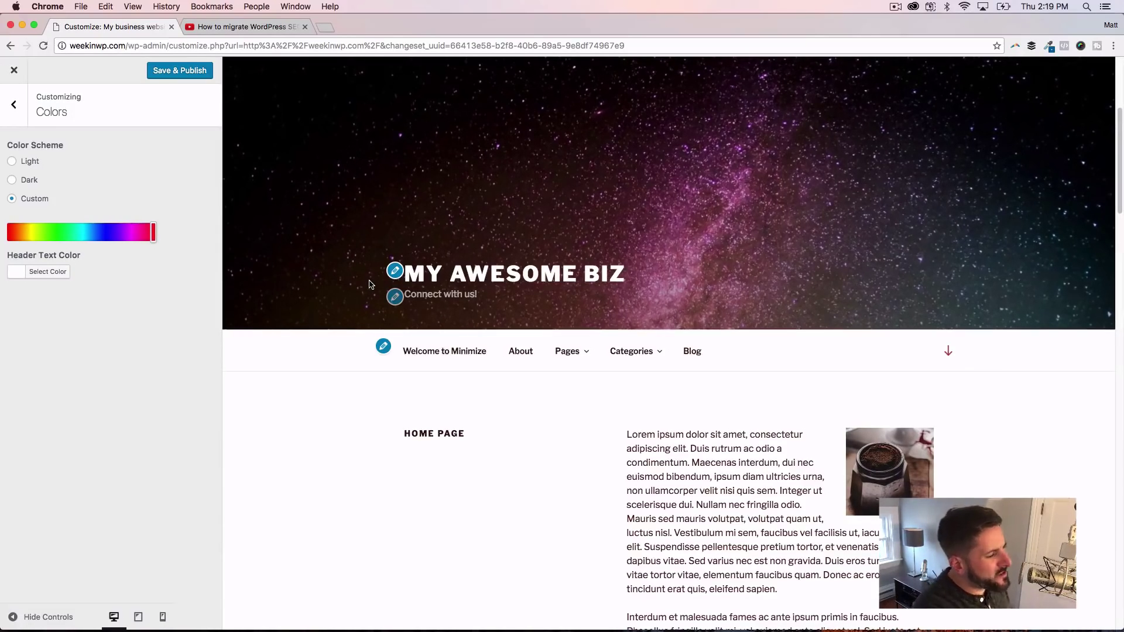
# Compare the Light and Dark color schemes once more and return to the Custom scheme.
pyautogui.click(29, 162)
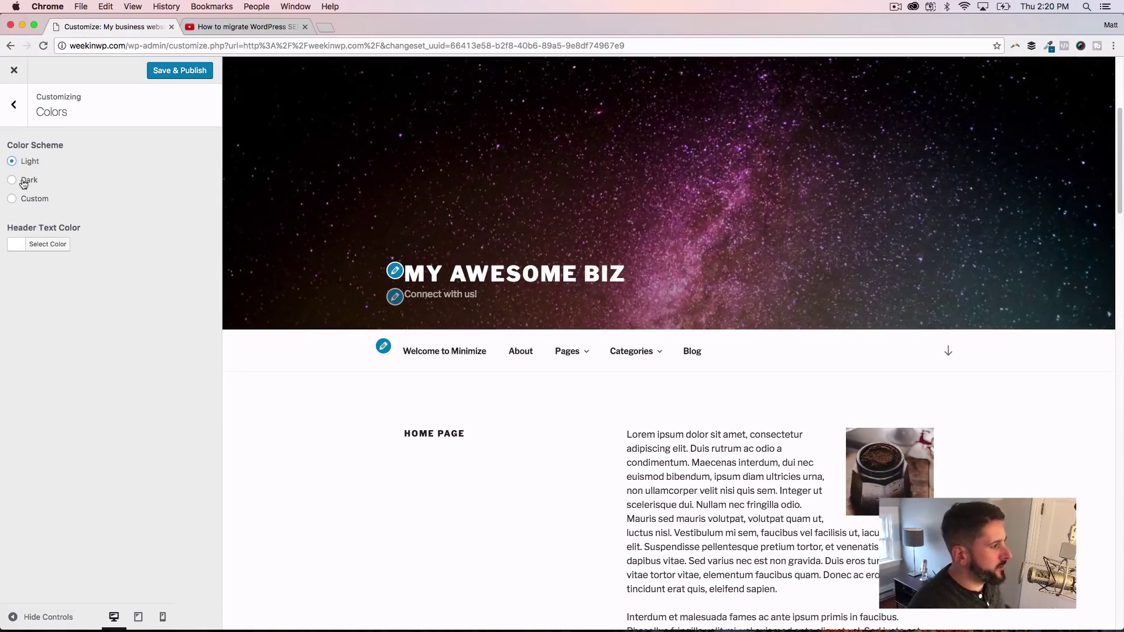
pyautogui.click(25, 181)
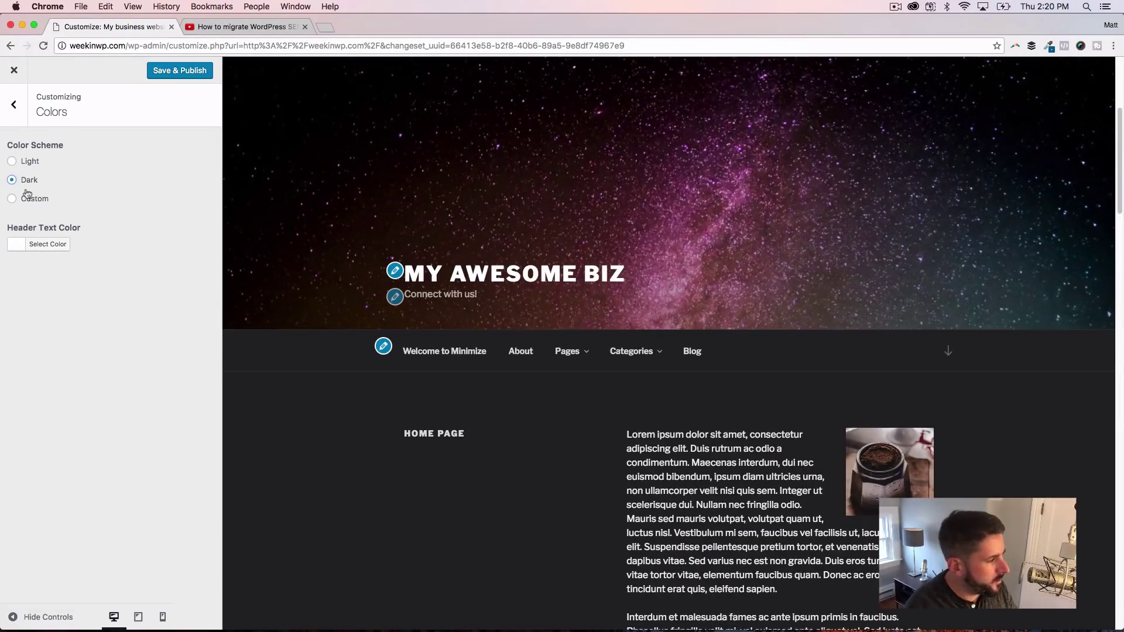
pyautogui.click(25, 199)
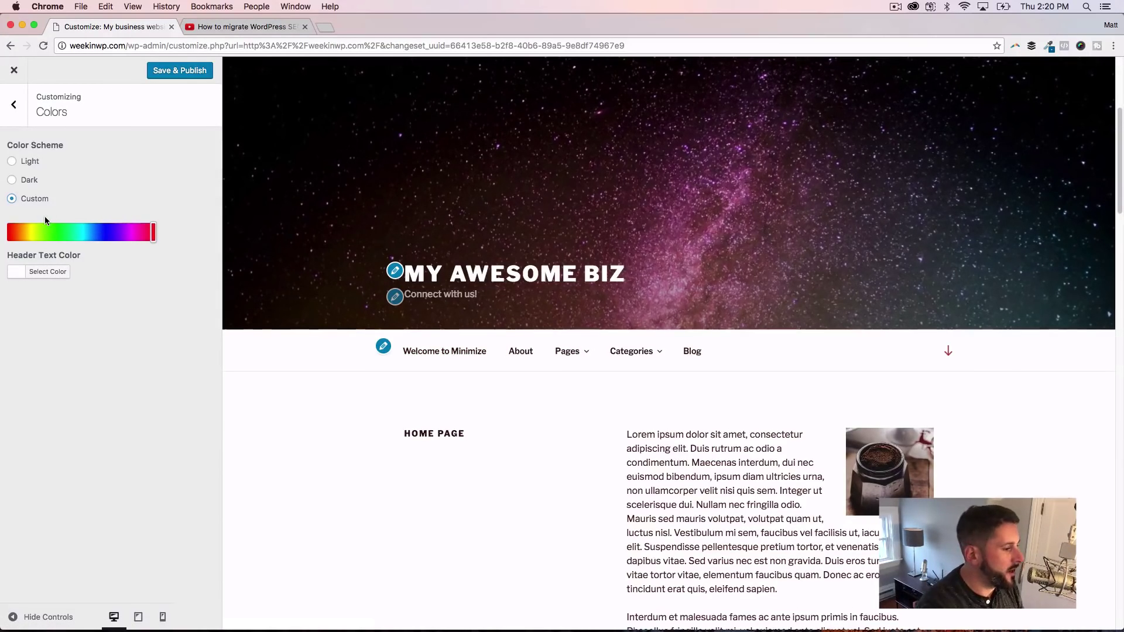
# Leave the color settings and check which pages the Static Front Page settings assign as front page and posts page.
pyautogui.click(22, 117)
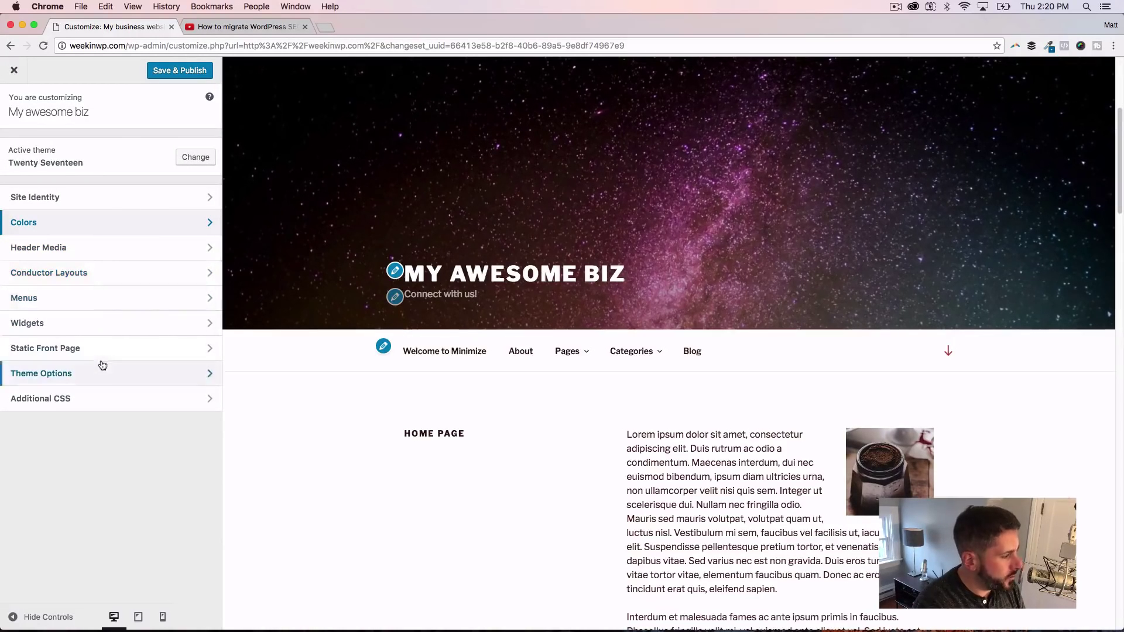
pyautogui.scroll(-3, 304, 369)
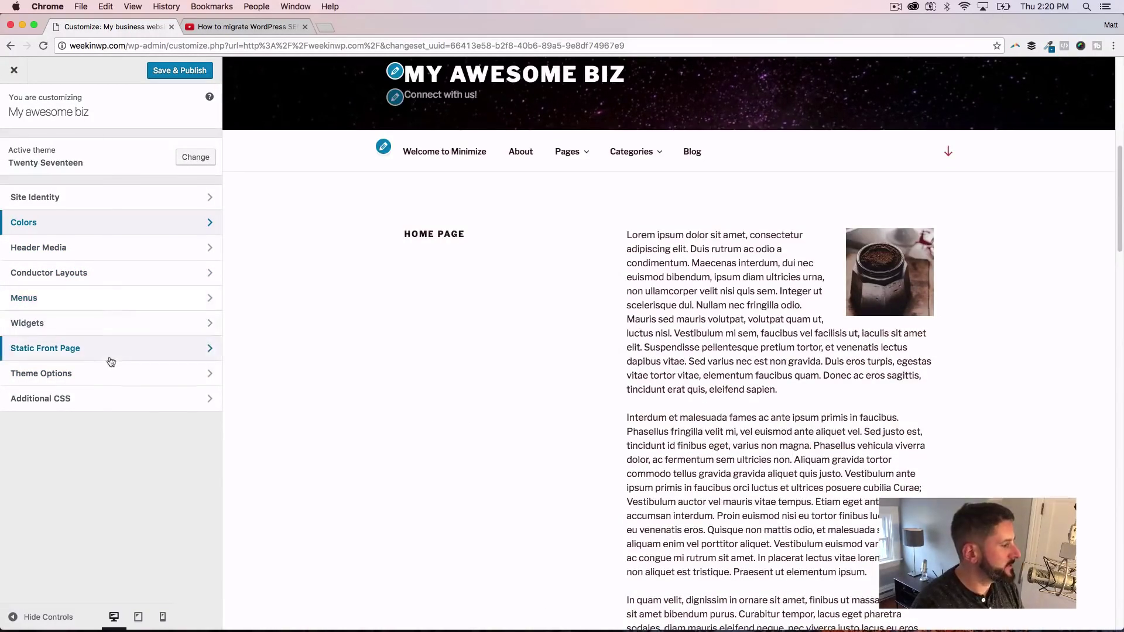
pyautogui.click(107, 356)
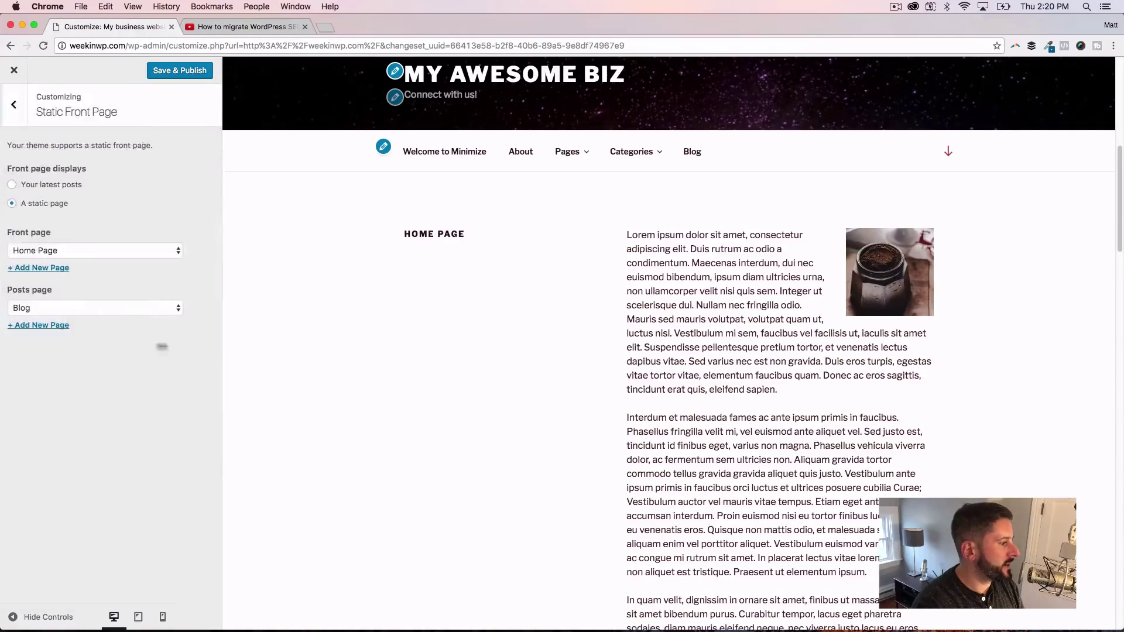
pyautogui.click(17, 120)
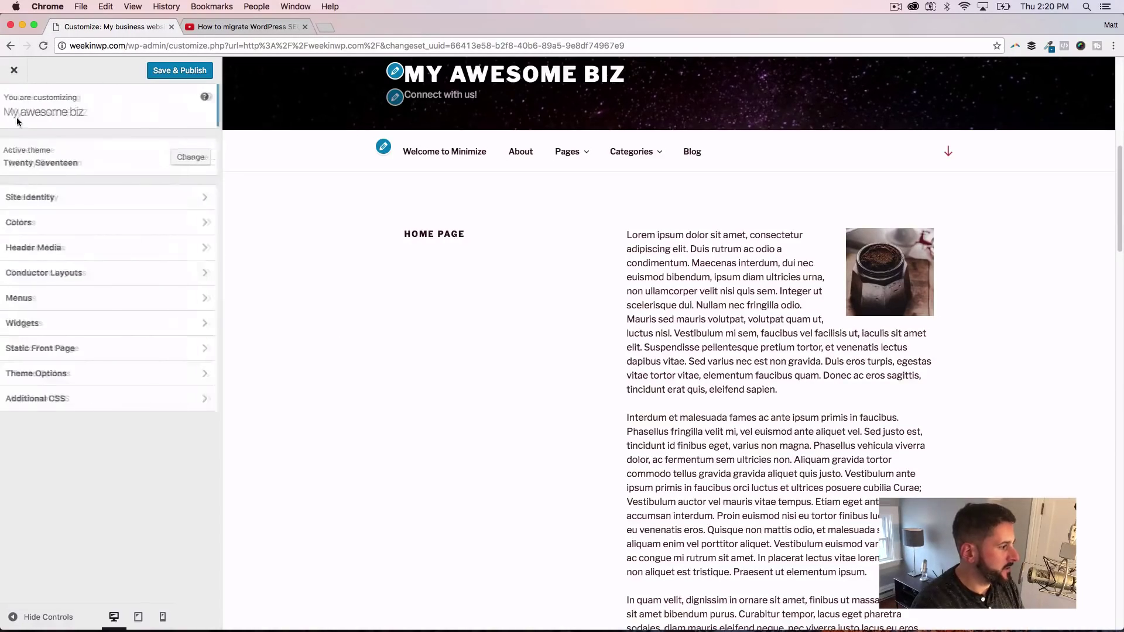
# Open the Theme Options and examine the page layout and front page section settings against the previewed home page.
pyautogui.click(58, 376)
pyautogui.scroll(10, 364, 346)
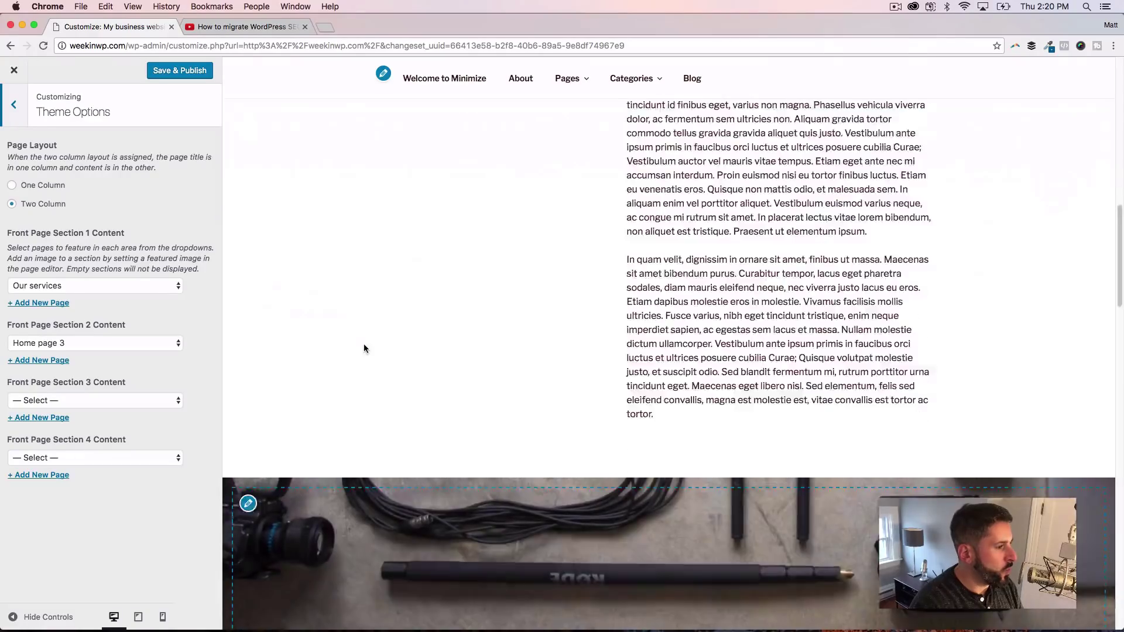
pyautogui.scroll(-10, 342, 372)
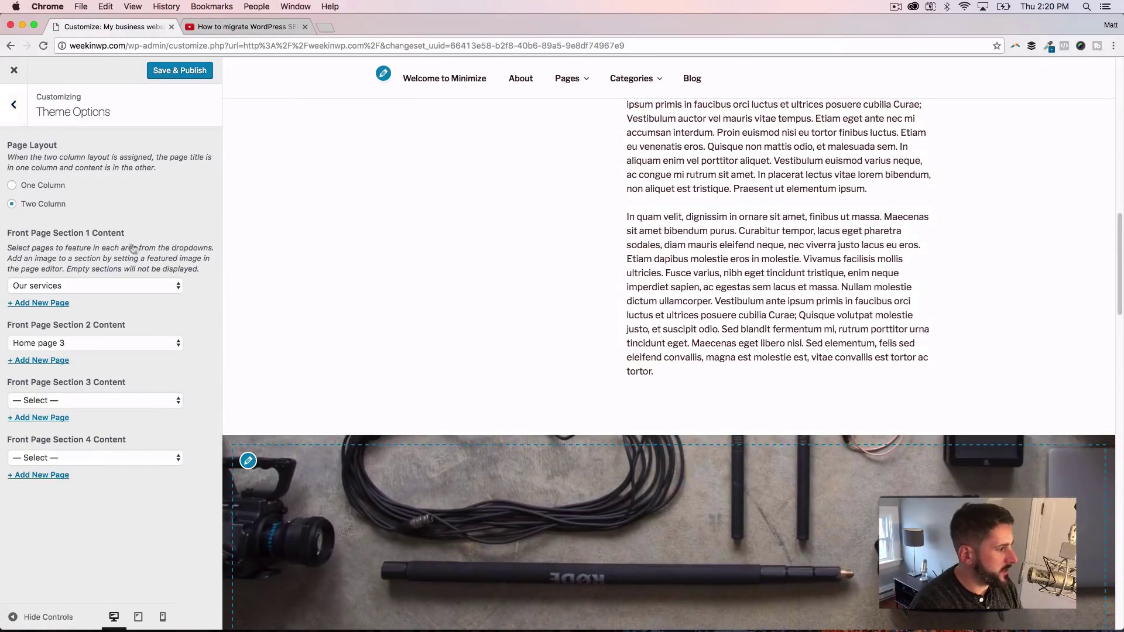
pyautogui.scroll(3, 249, 335)
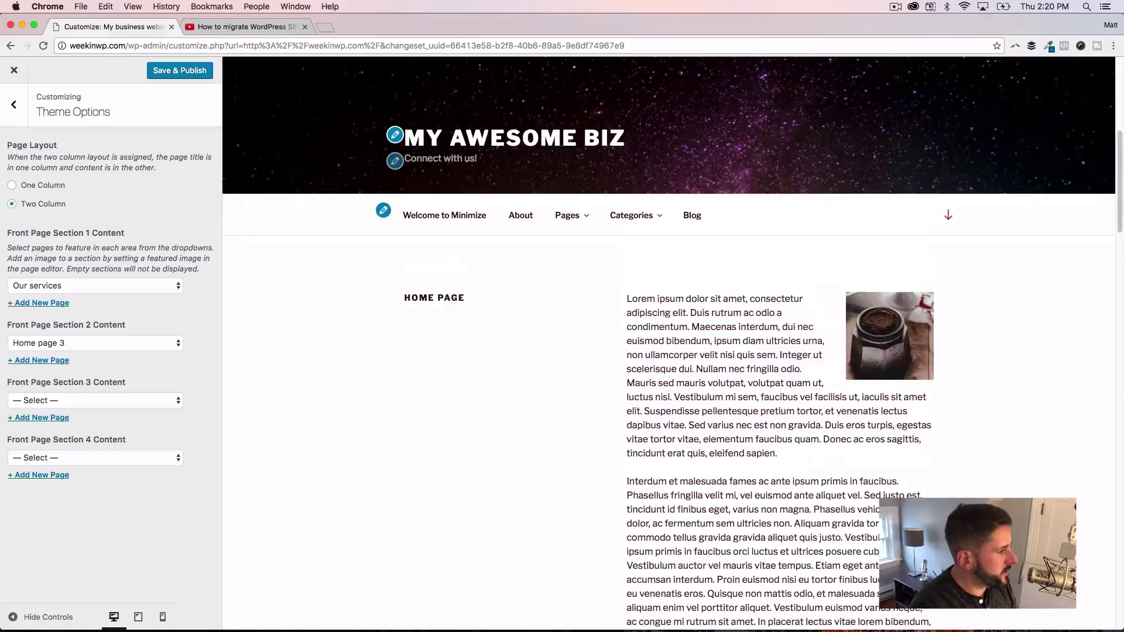
# Set the page layout to One Column and review the home page sections in the preview.
pyautogui.click(12, 185)
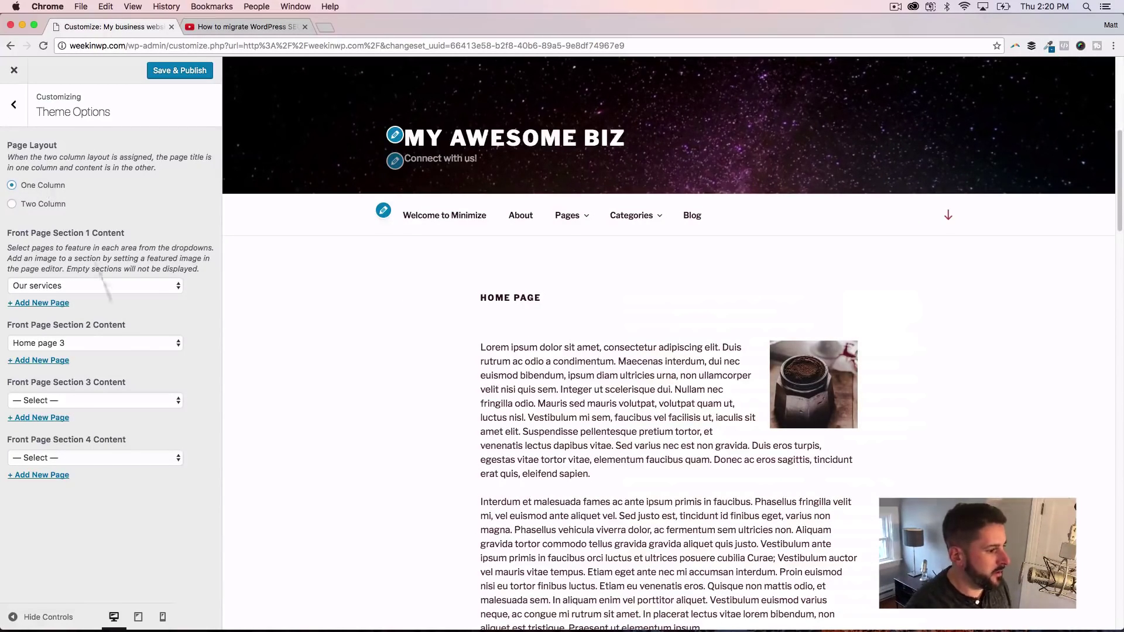
pyautogui.scroll(-10, 331, 408)
pyautogui.scroll(-2, 331, 409)
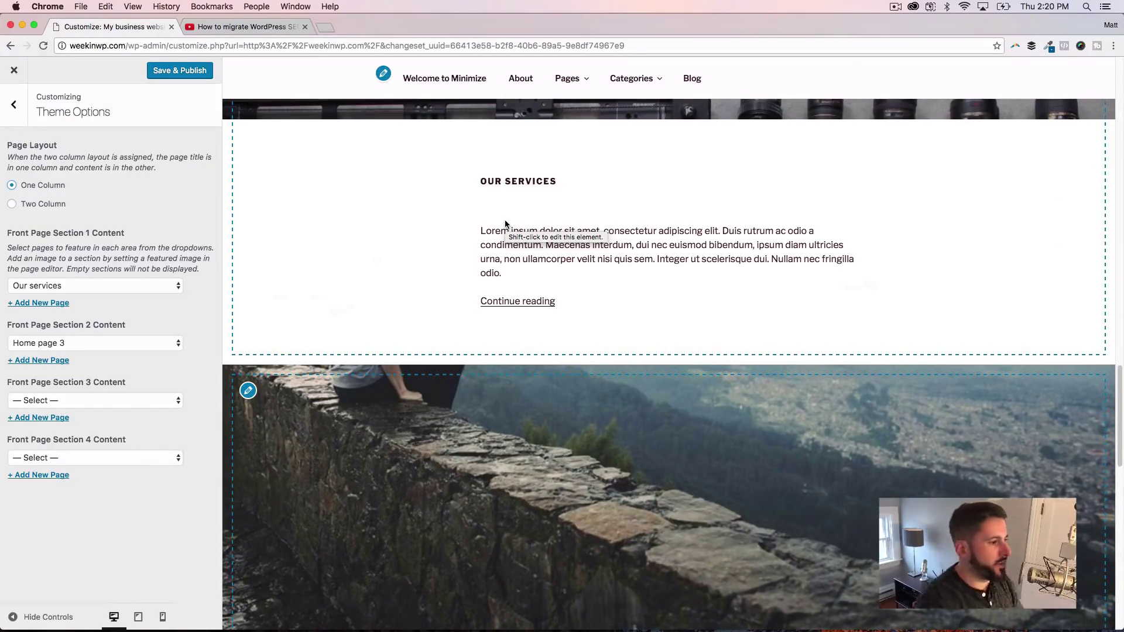
pyautogui.scroll(8, 370, 226)
pyautogui.scroll(-2, 370, 225)
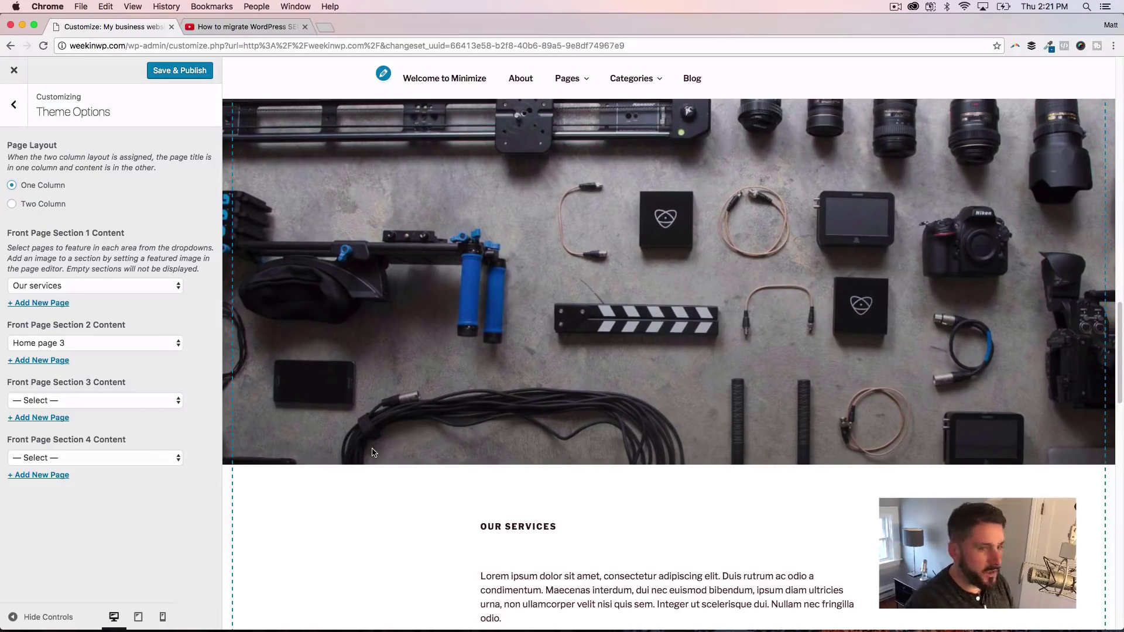
pyautogui.scroll(12, 474, 412)
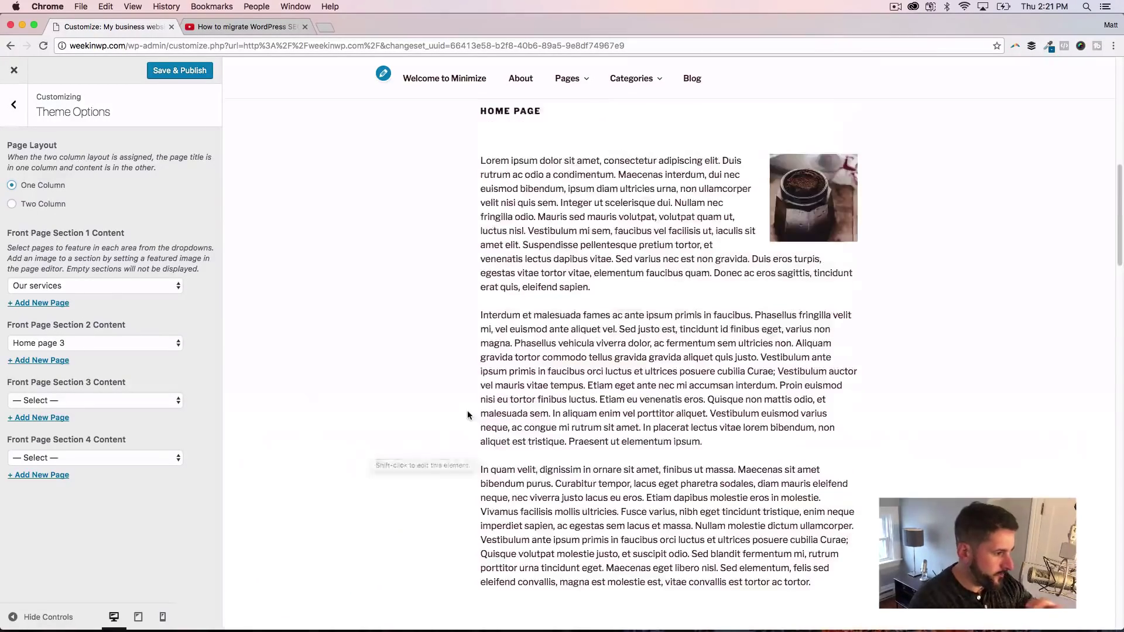
# Assign the About page to front page section 3 and review the new section in the home page preview.
pyautogui.scroll(-15, 481, 385)
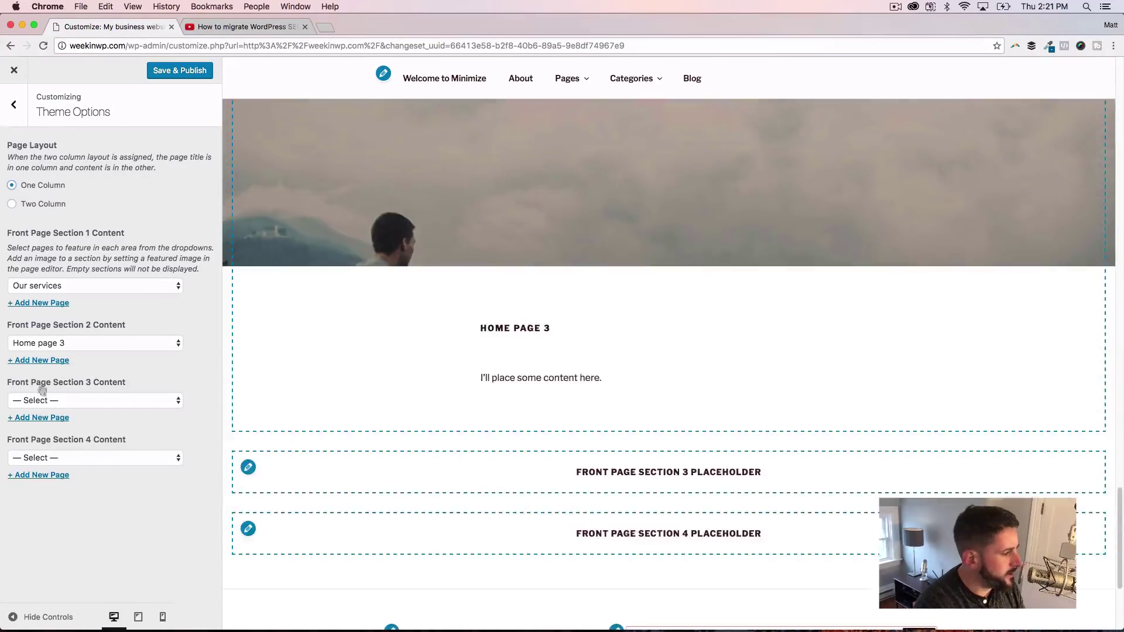
pyautogui.click(123, 409)
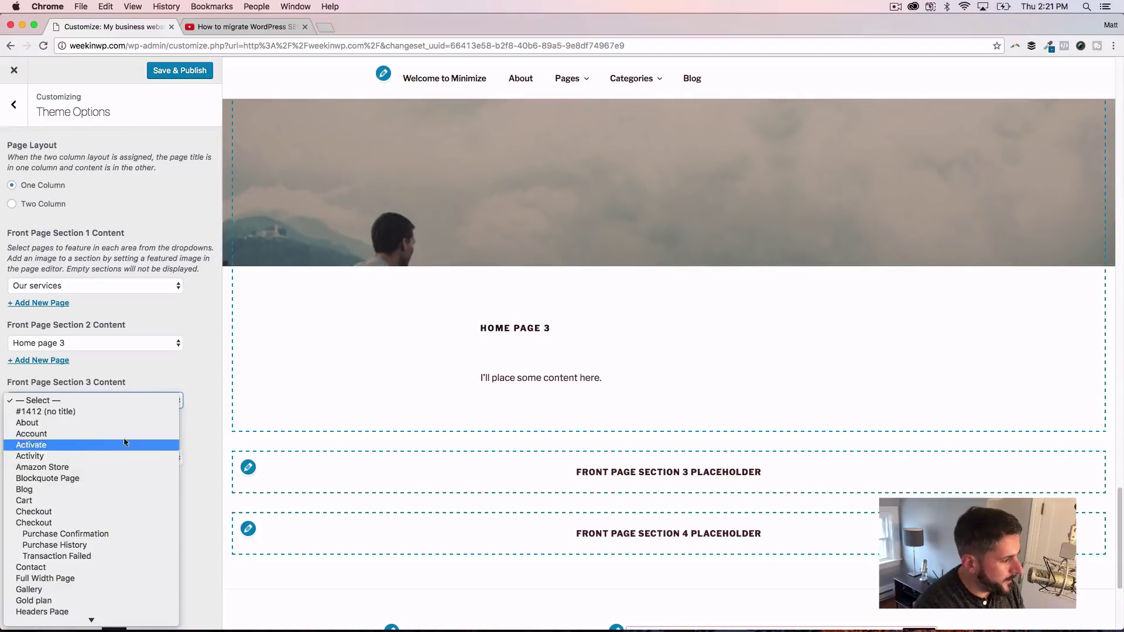
pyautogui.click(119, 423)
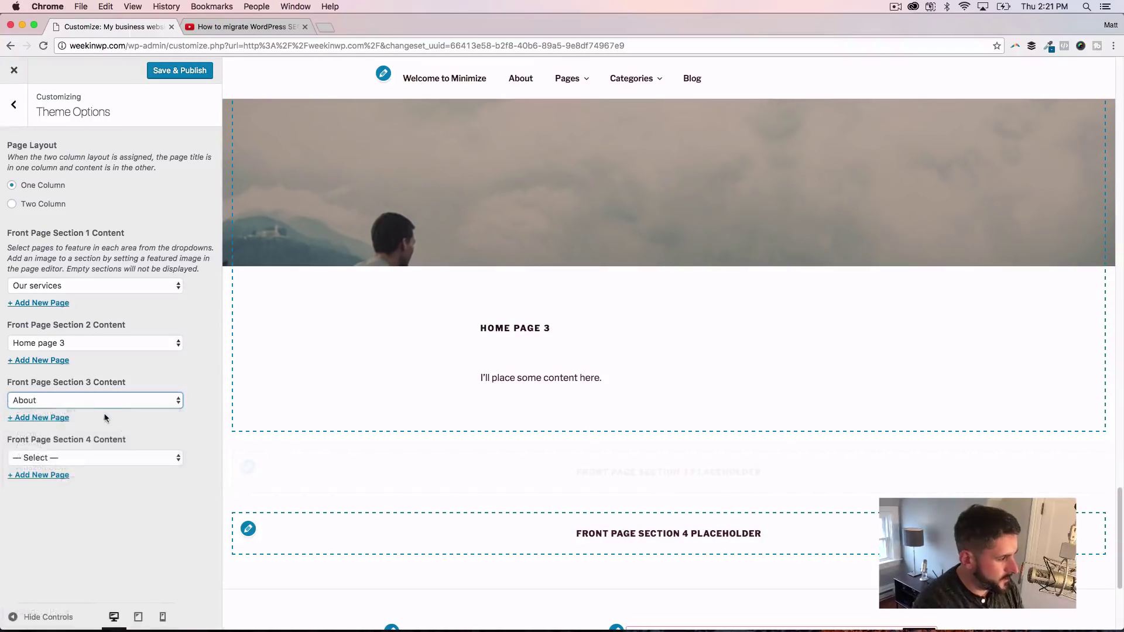
pyautogui.scroll(-15, 321, 423)
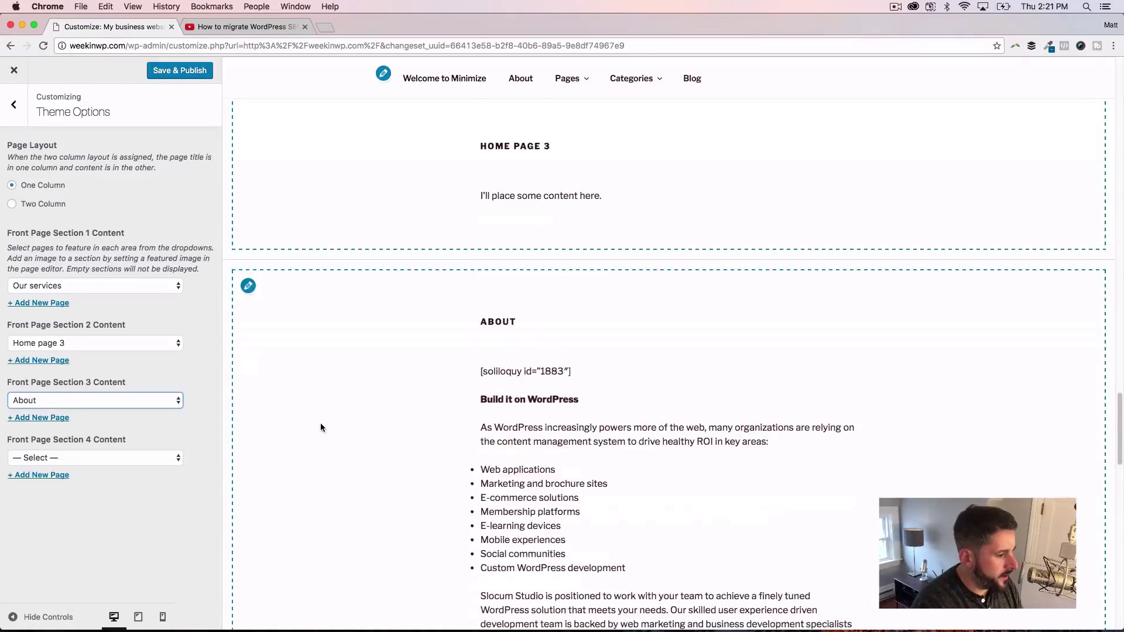
pyautogui.scroll(-6, 400, 435)
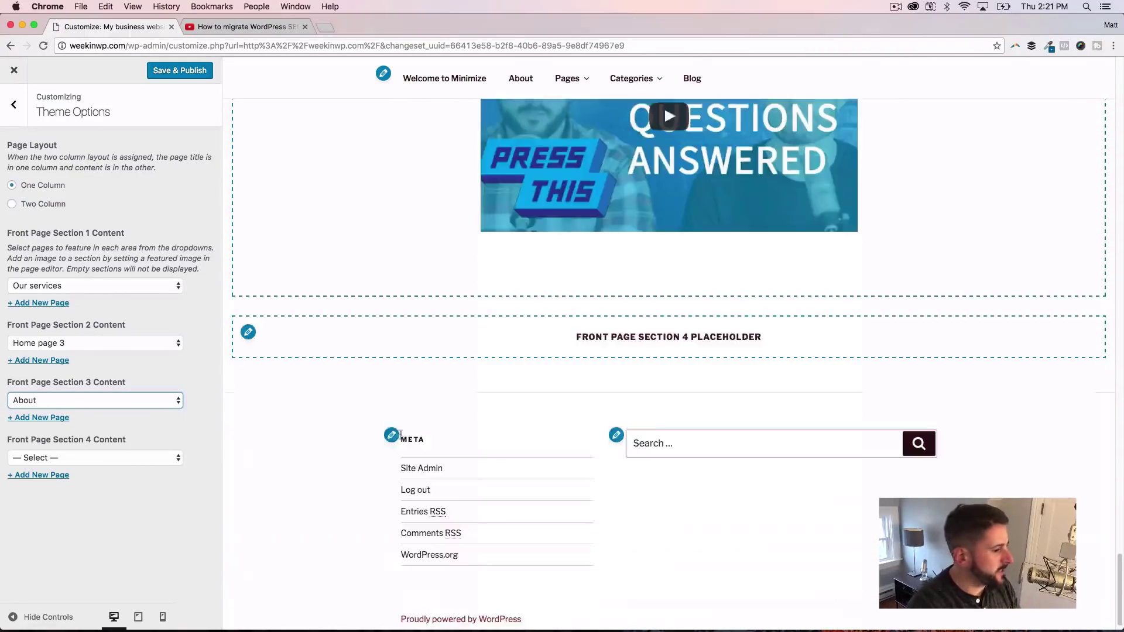
pyautogui.scroll(16, 369, 415)
pyautogui.scroll(10, 371, 416)
pyautogui.scroll(-4, 395, 427)
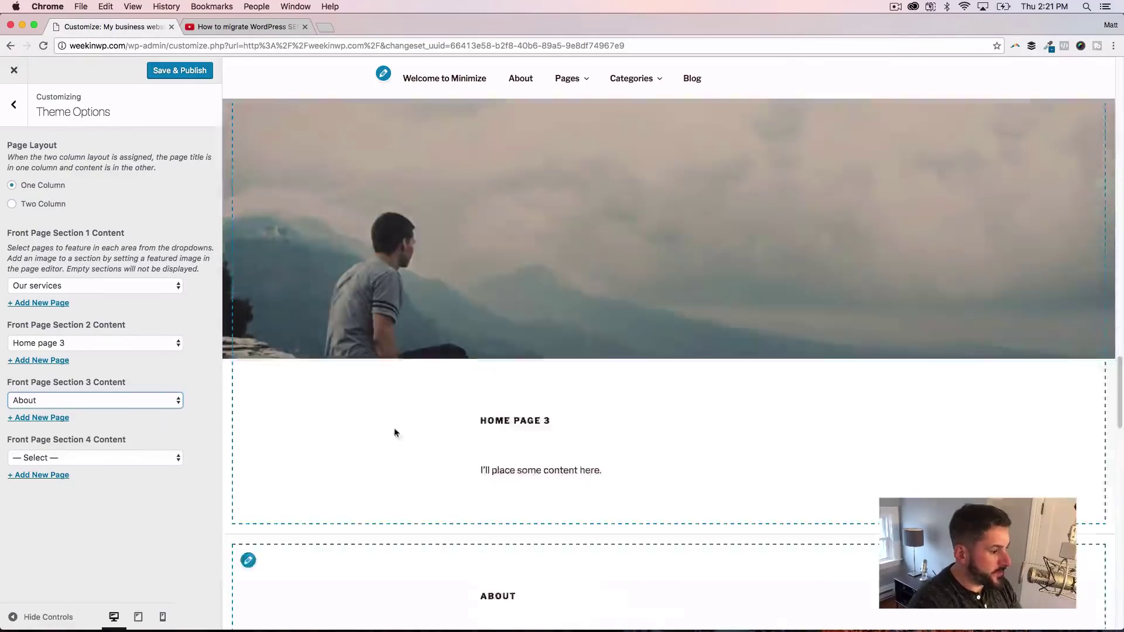
pyautogui.scroll(-6, 449, 468)
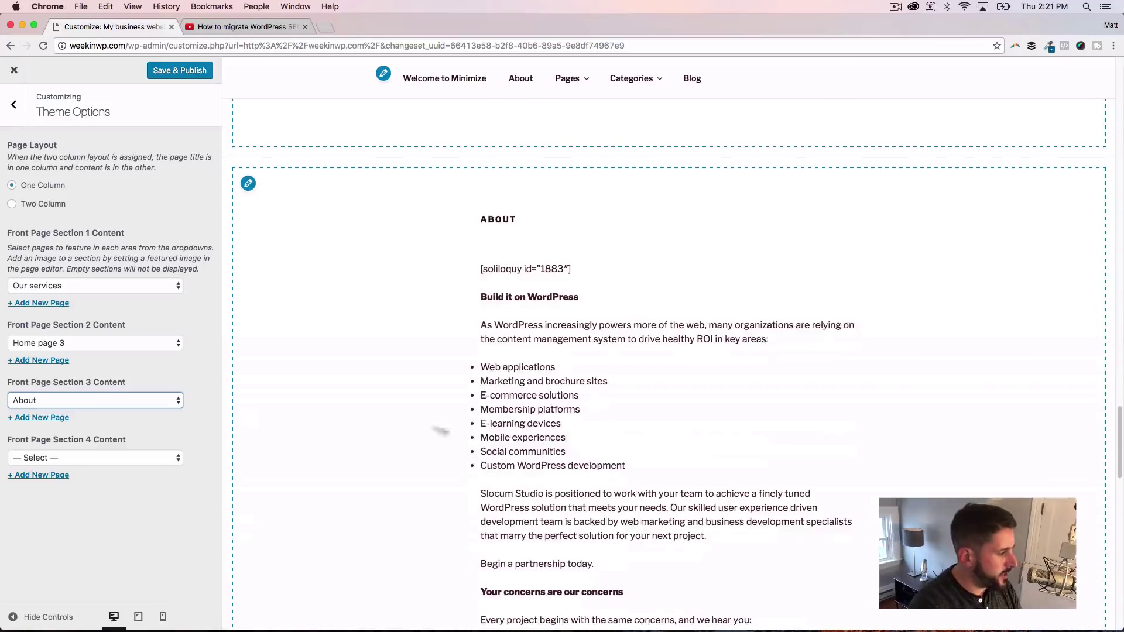
# Clear the page selections for front page sections 3 and 2 and review the remaining home page sections in the preview.
pyautogui.click(163, 404)
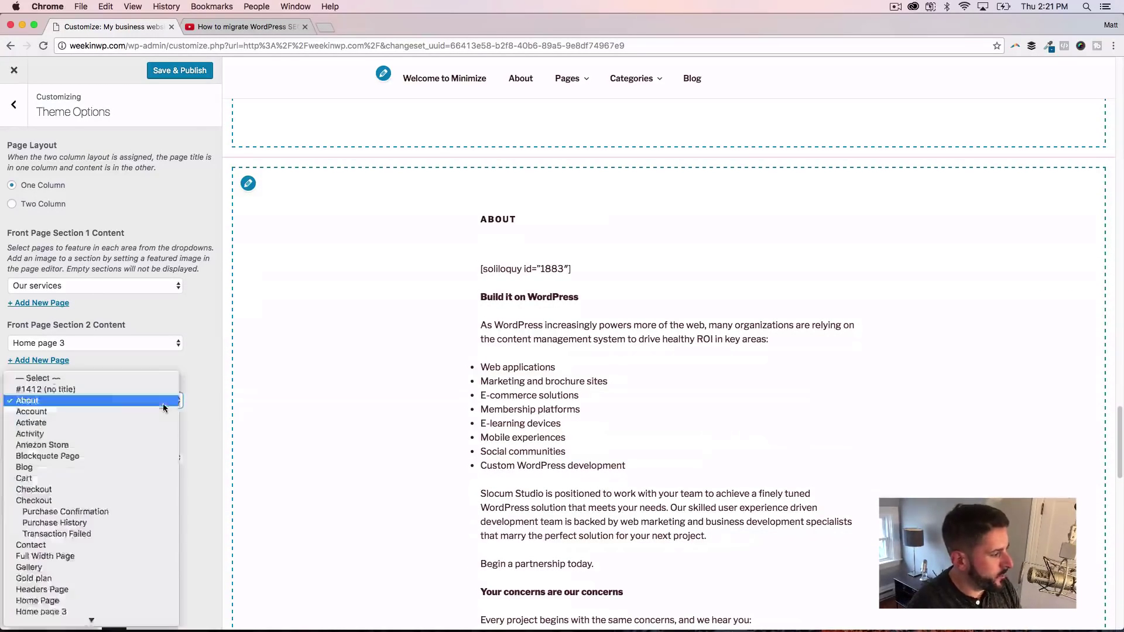
pyautogui.click(139, 383)
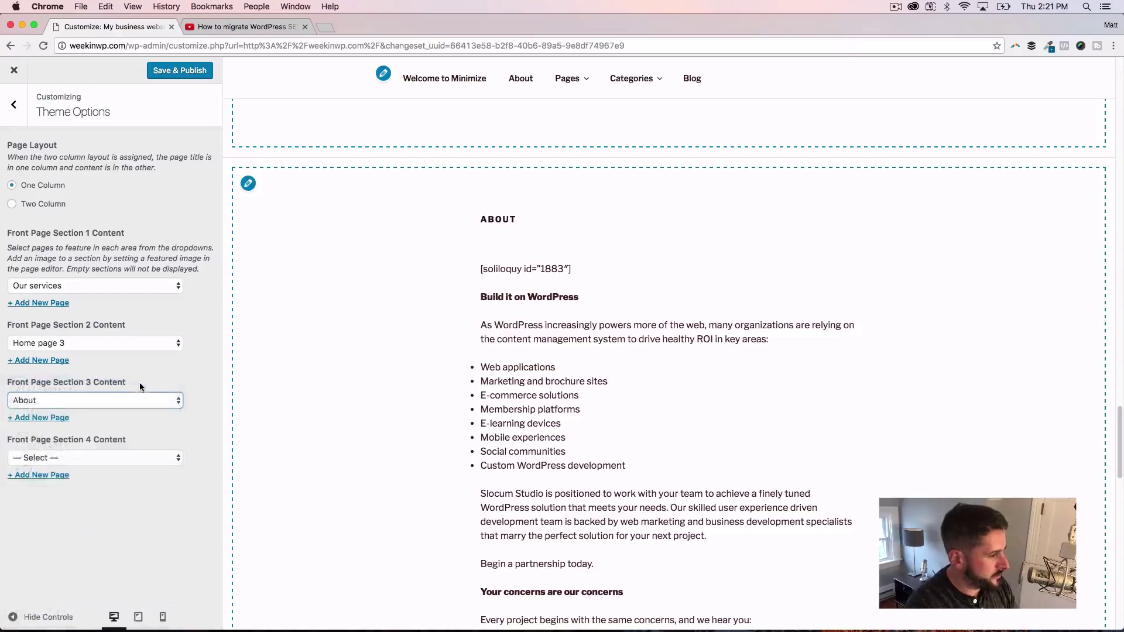
pyautogui.click(165, 343)
pyautogui.click(38, 109)
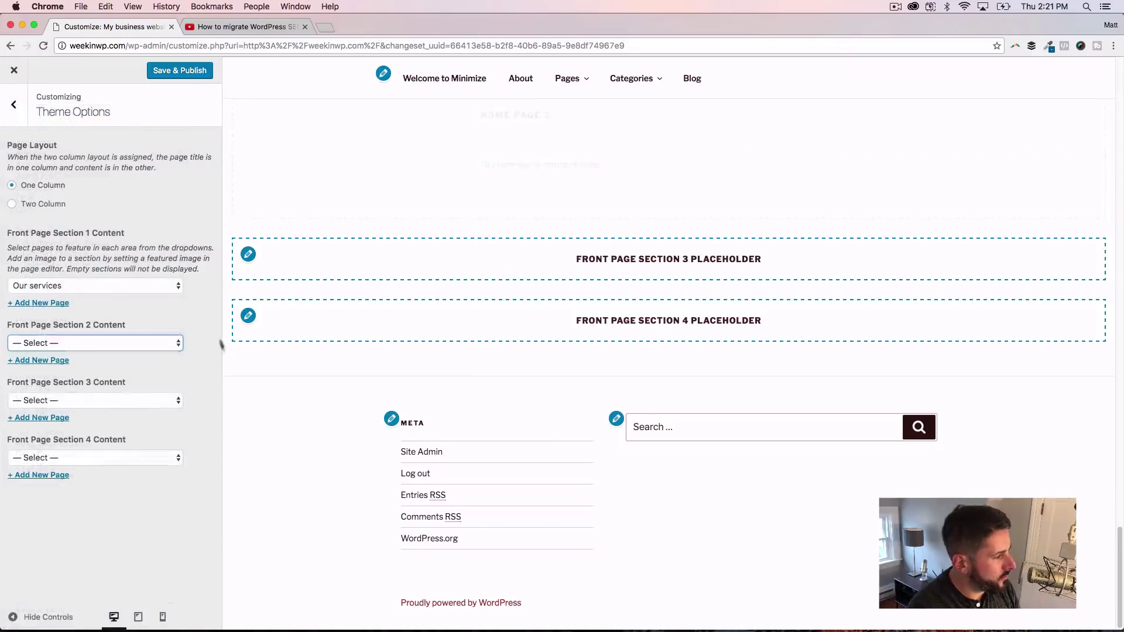
pyautogui.scroll(10, 445, 398)
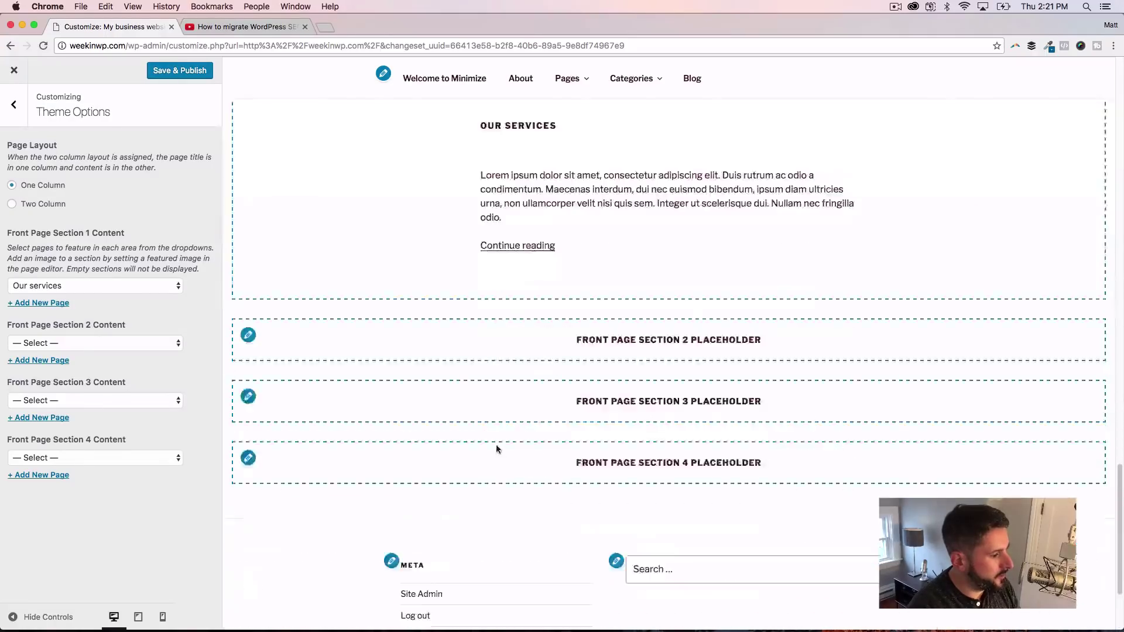
pyautogui.scroll(-10, 494, 440)
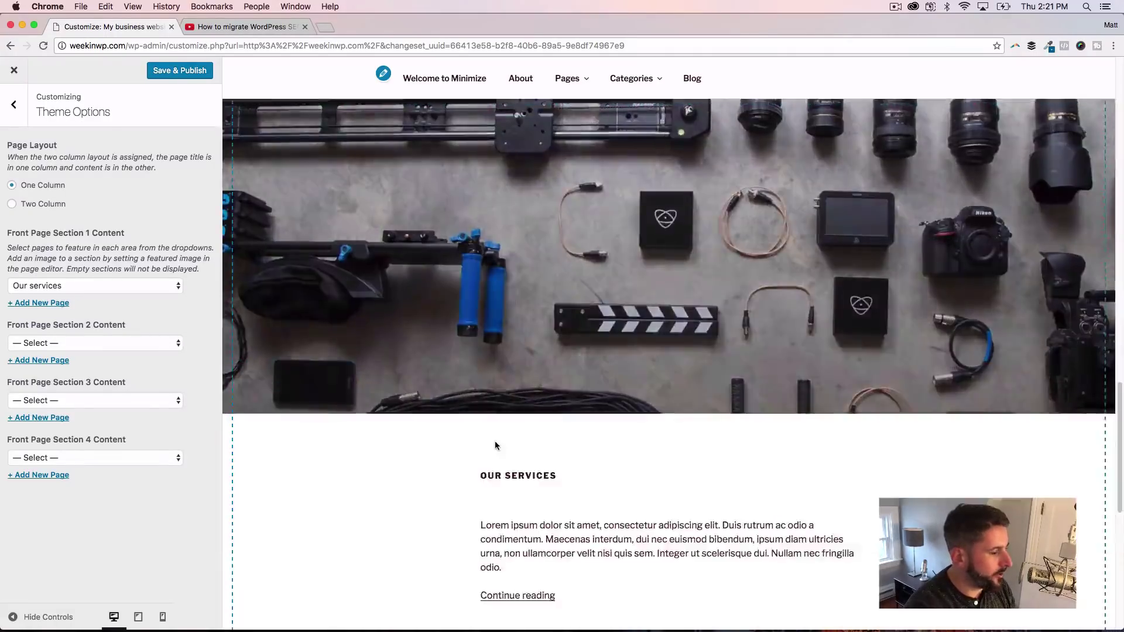
pyautogui.scroll(5, 493, 439)
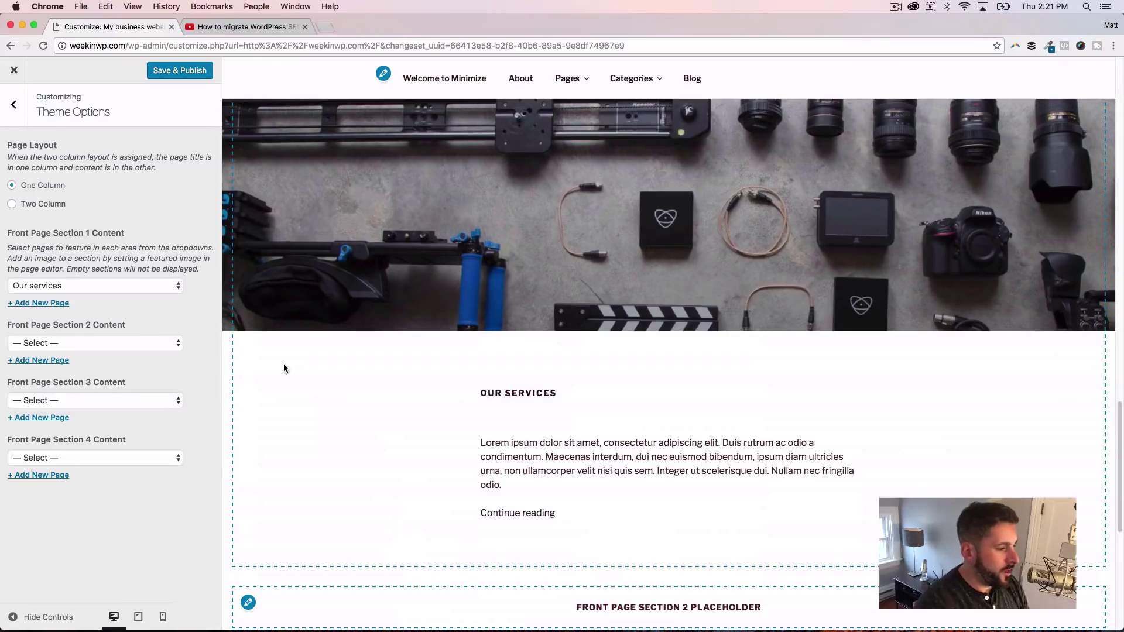
pyautogui.scroll(-8, 567, 480)
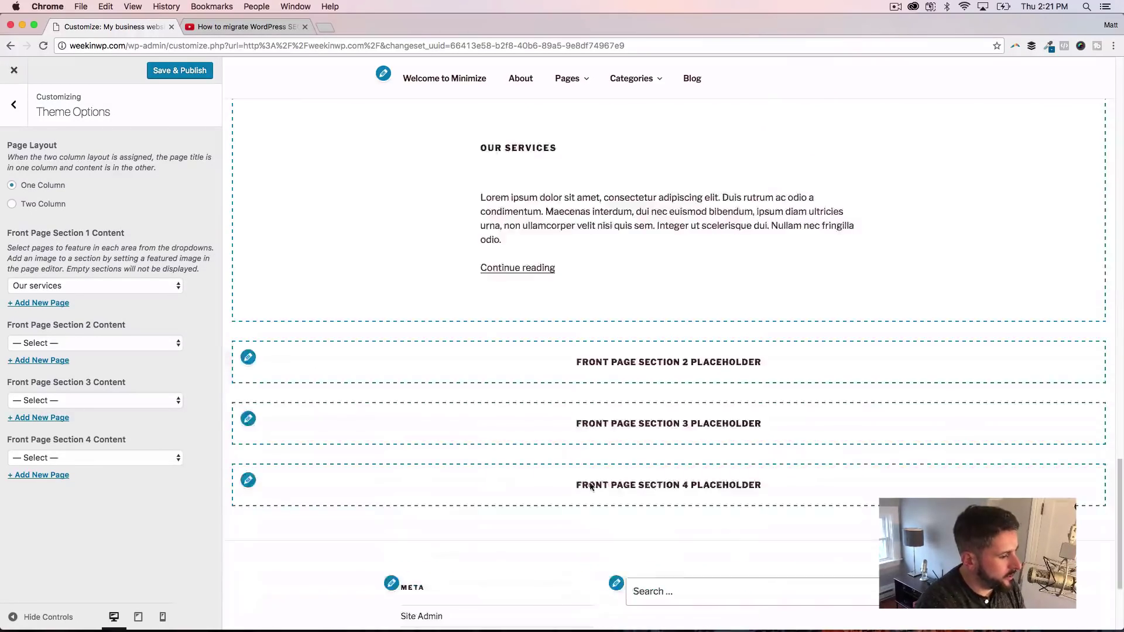
pyautogui.scroll(10, 566, 481)
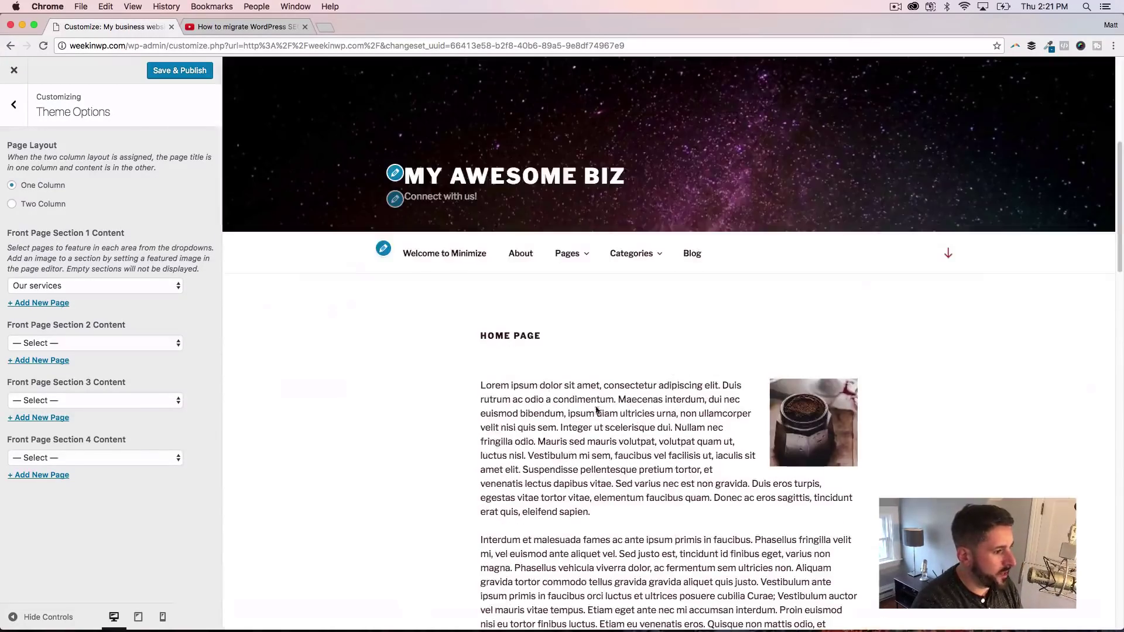
# Leave the Theme Options and open the Additional CSS editor with the cursor after the default comment.
pyautogui.click(13, 104)
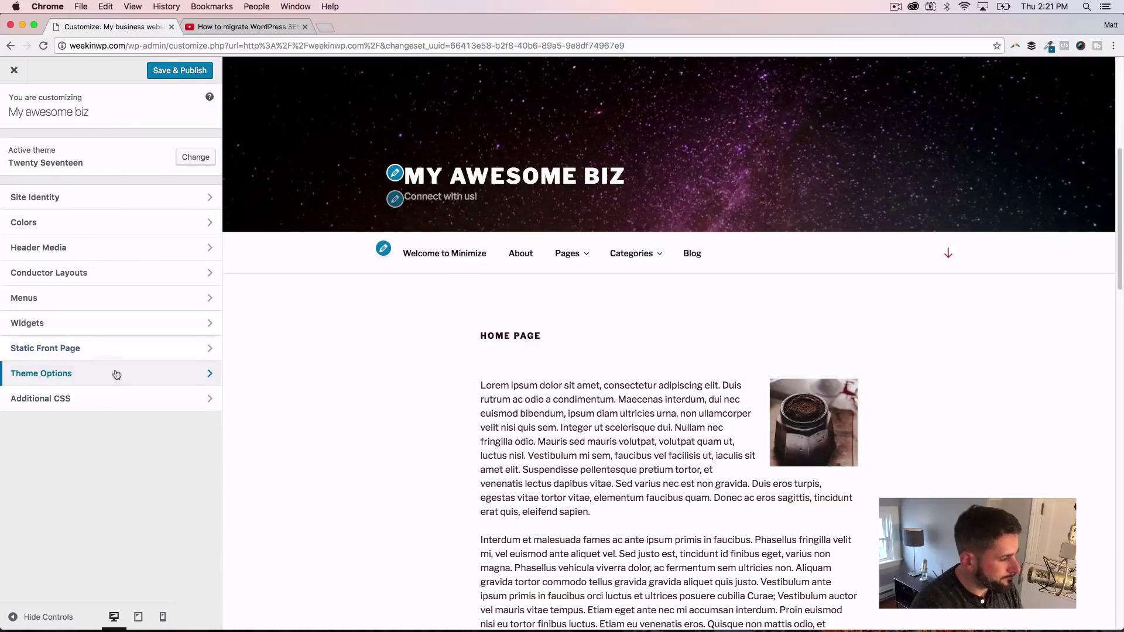
pyautogui.click(118, 399)
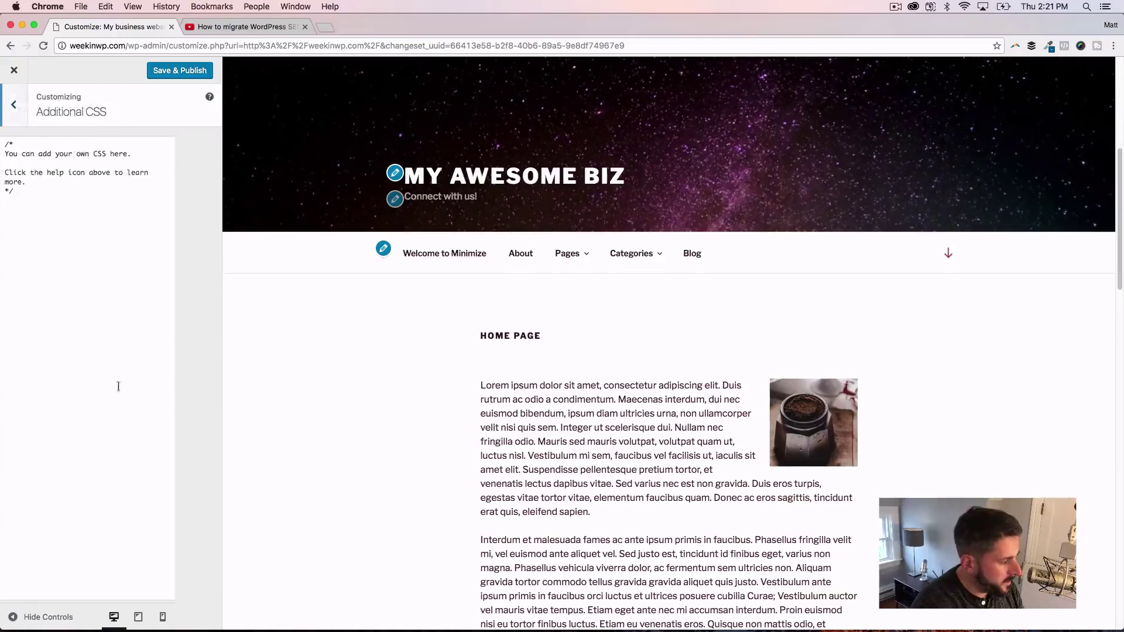
pyautogui.click(66, 250)
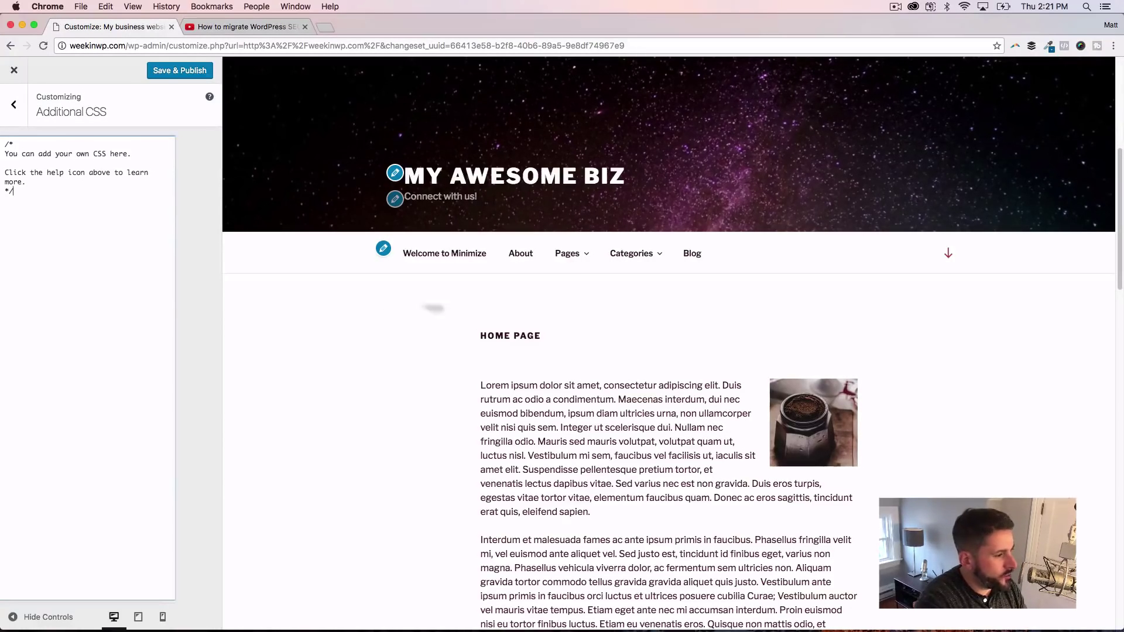
# Inspect the Home Page heading and its entry-header element in the browser's developer tools, and close them again.
pyautogui.rightClick(490, 335)
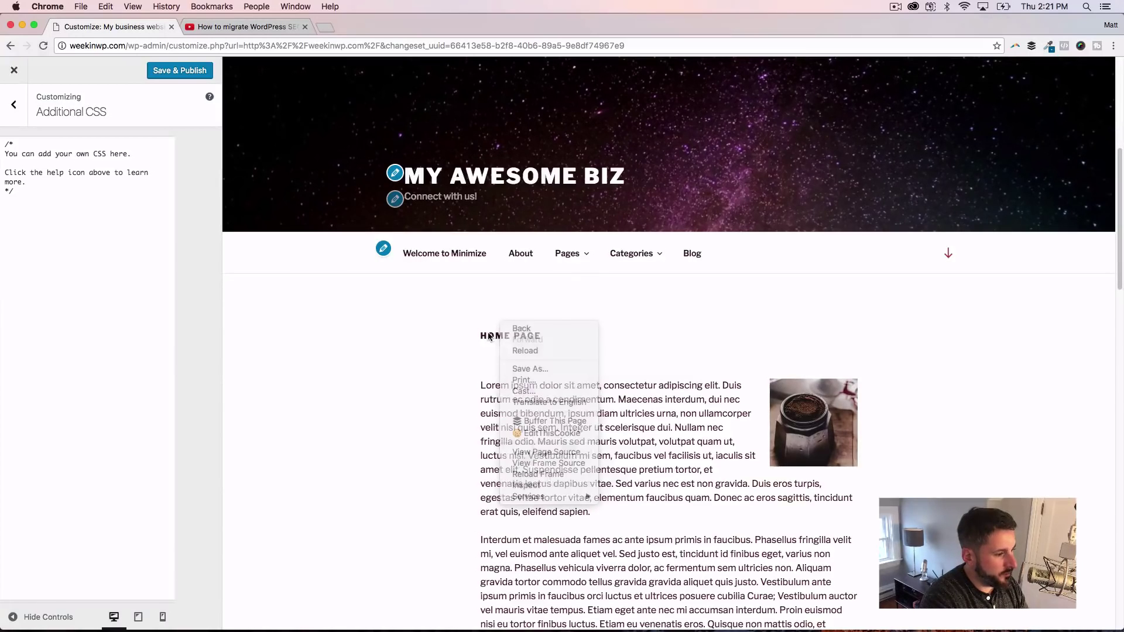
pyautogui.click(521, 438)
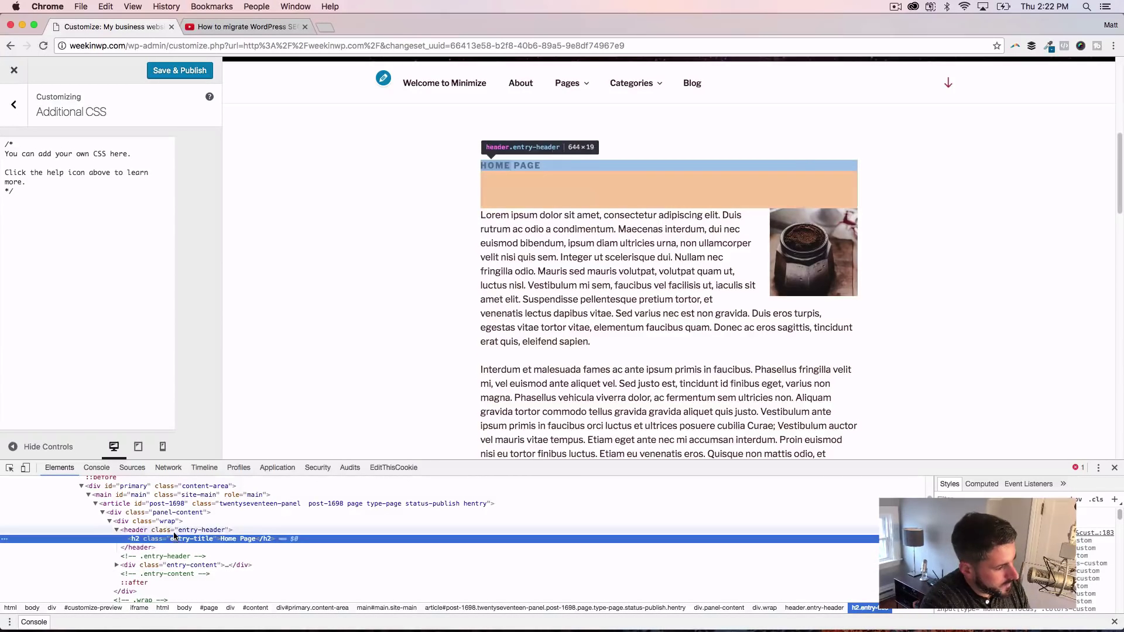
pyautogui.click(173, 531)
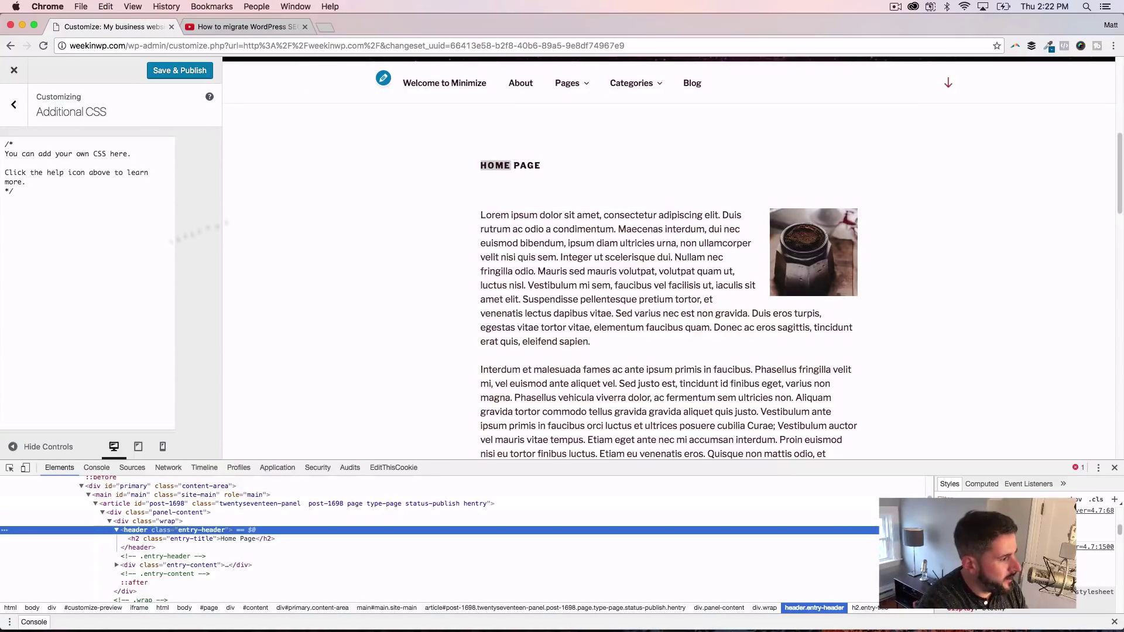
pyautogui.click(57, 237)
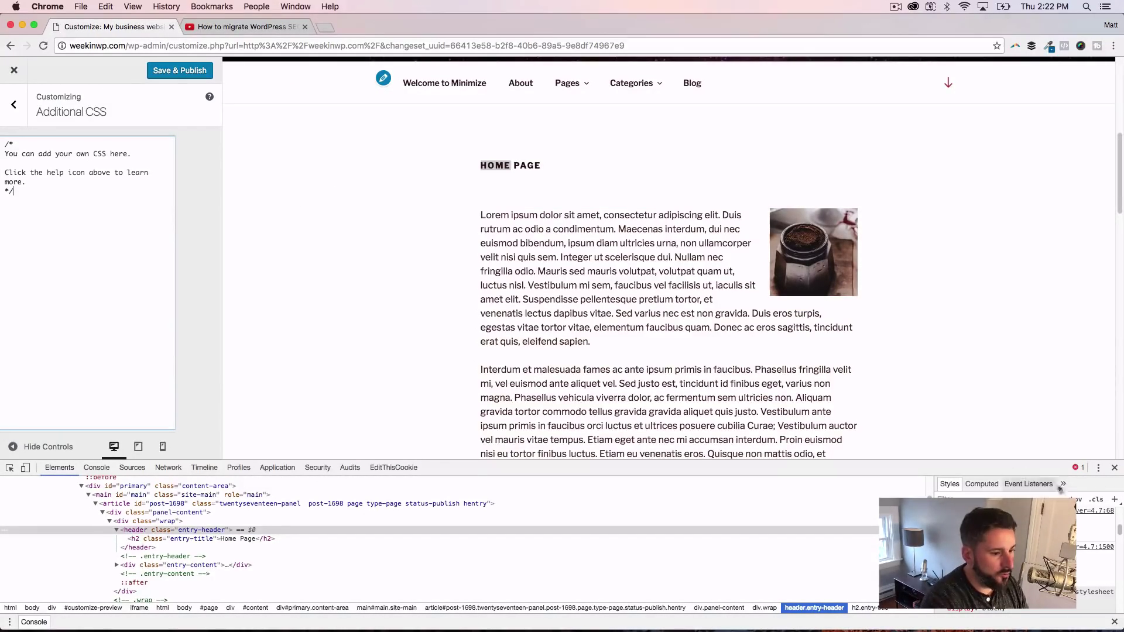
pyautogui.click(1114, 467)
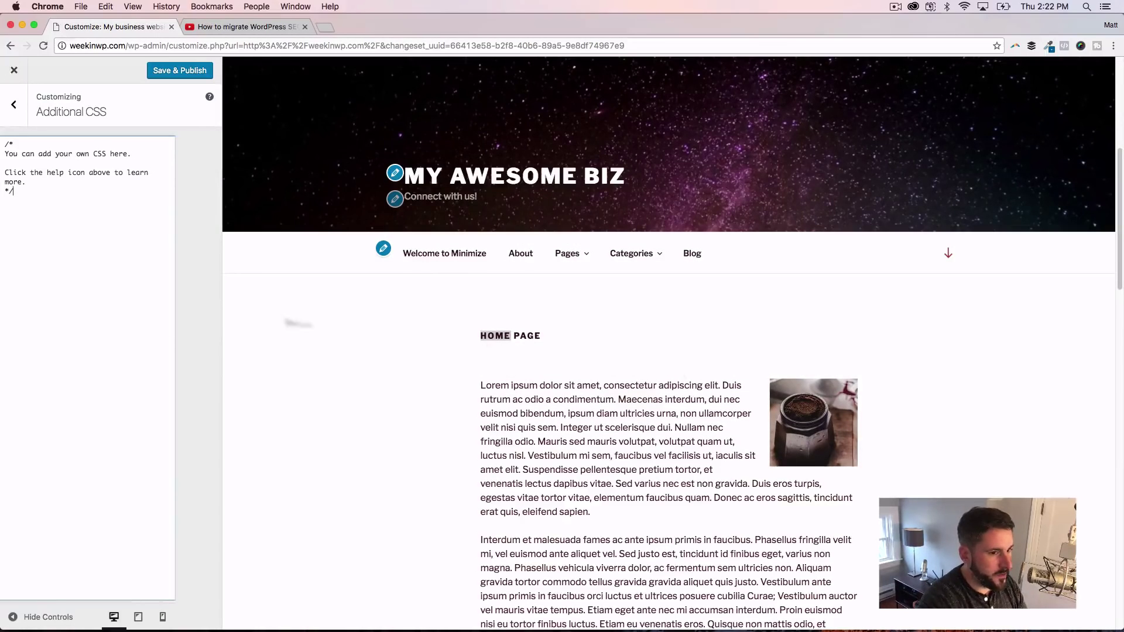
# Leave the Additional CSS settings and open the About page in the site preview.
pyautogui.click(14, 104)
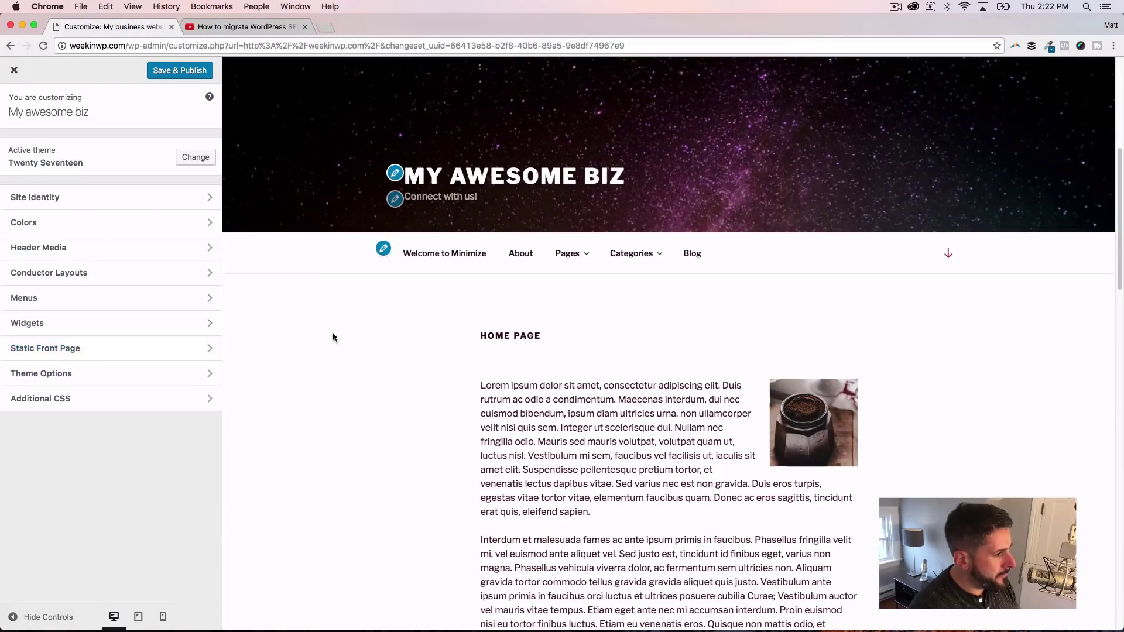
pyautogui.click(520, 255)
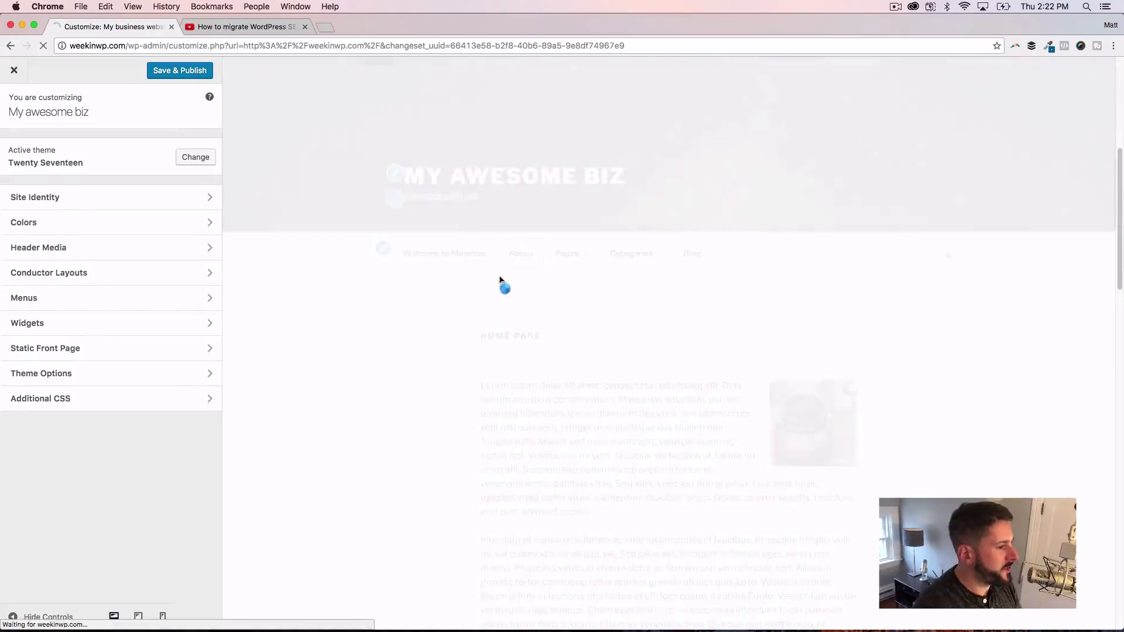